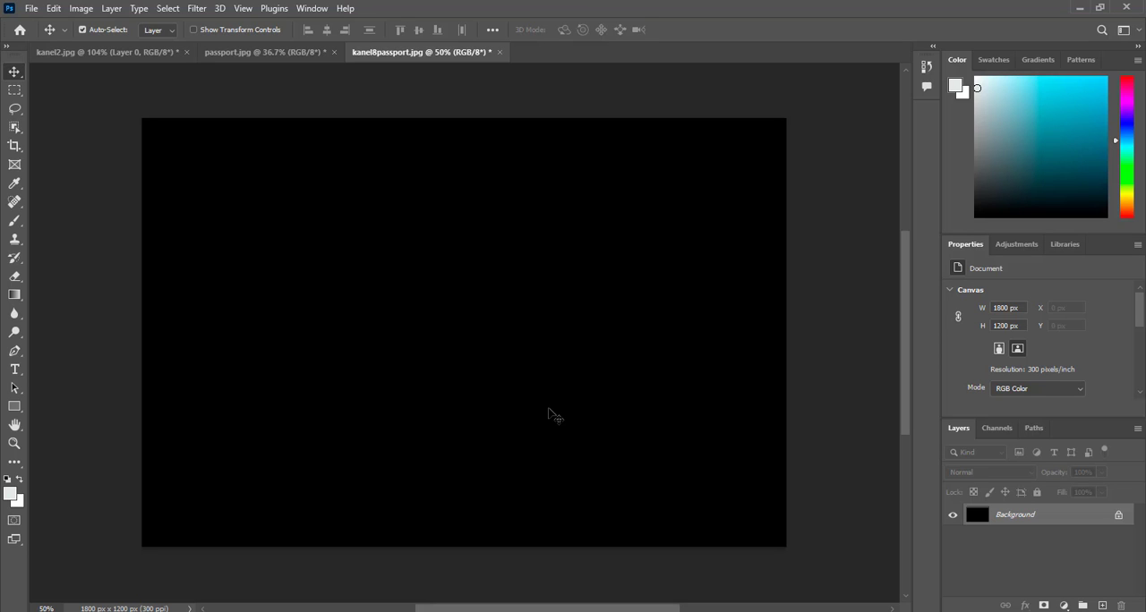
left_click(240, 52)
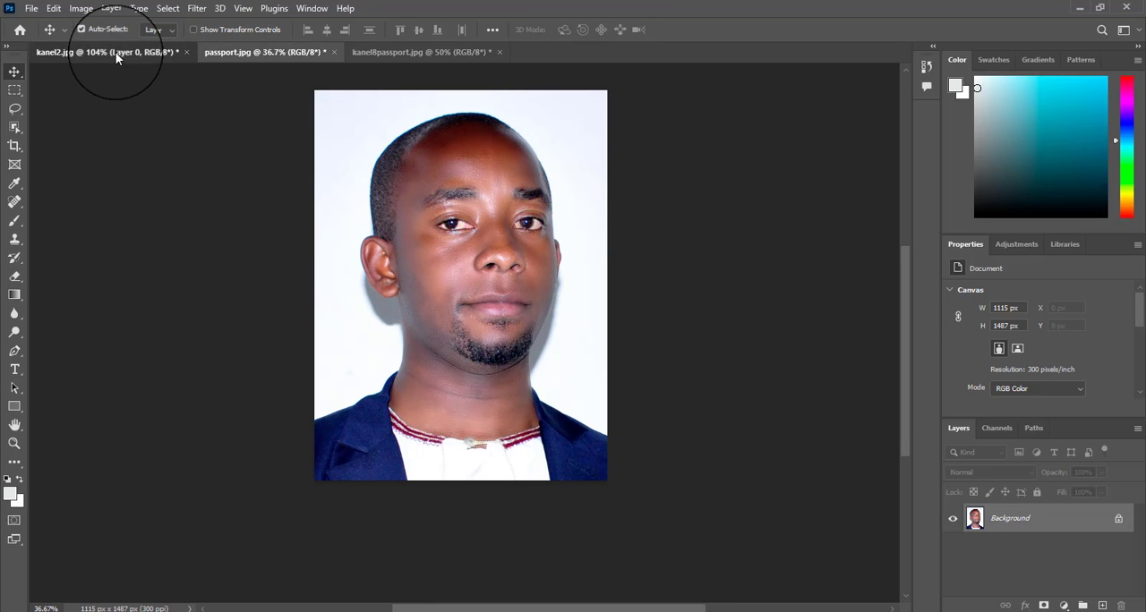
left_click(115, 53)
left_click(298, 51)
left_click(147, 53)
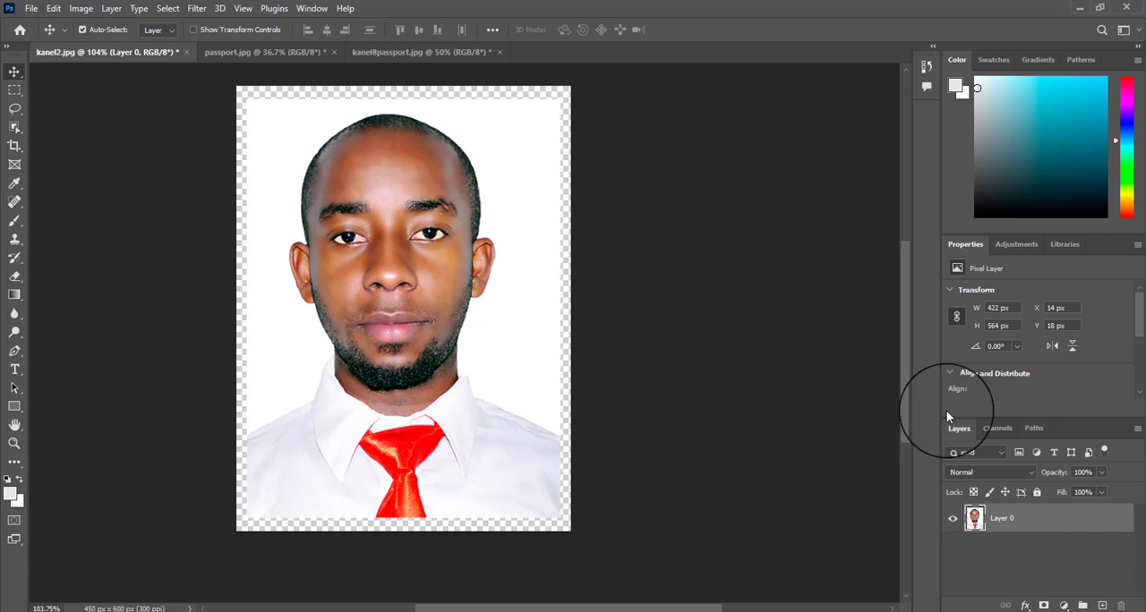
Step: Resize the passport.jpg image to 1.5 inches wide and 2 inches high
left_click(265, 52)
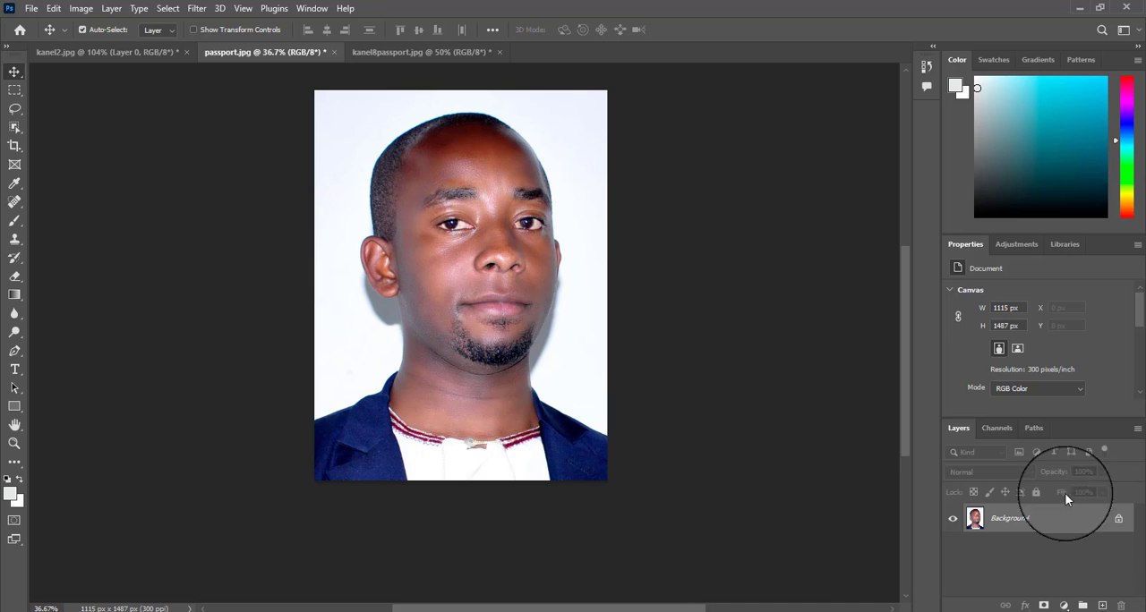
scroll(514, 250, "up", 1)
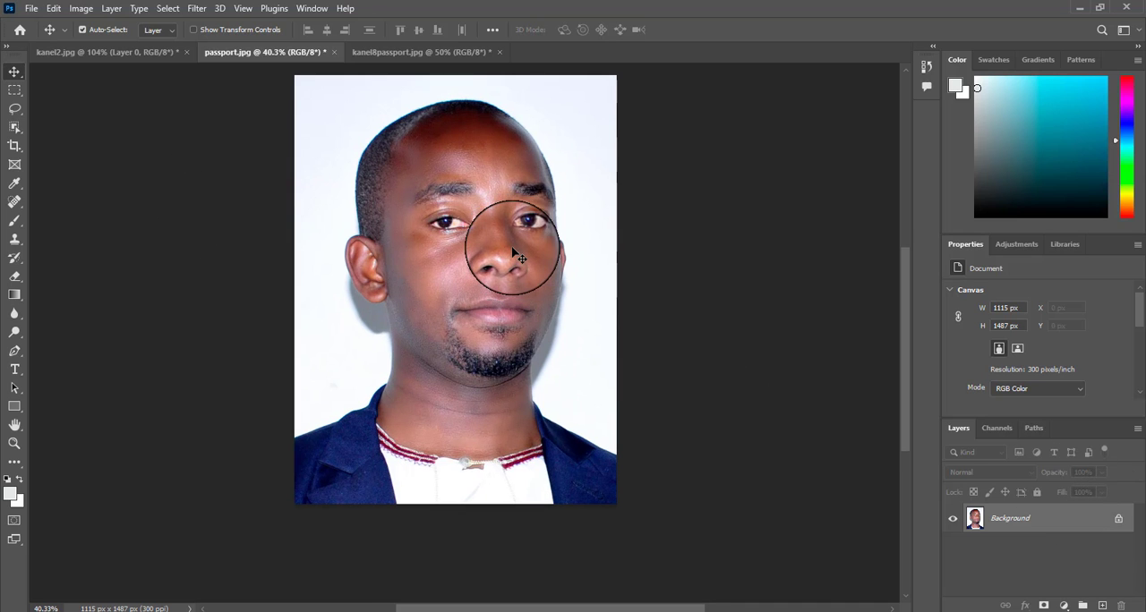
left_click_drag(493, 204, 487, 250)
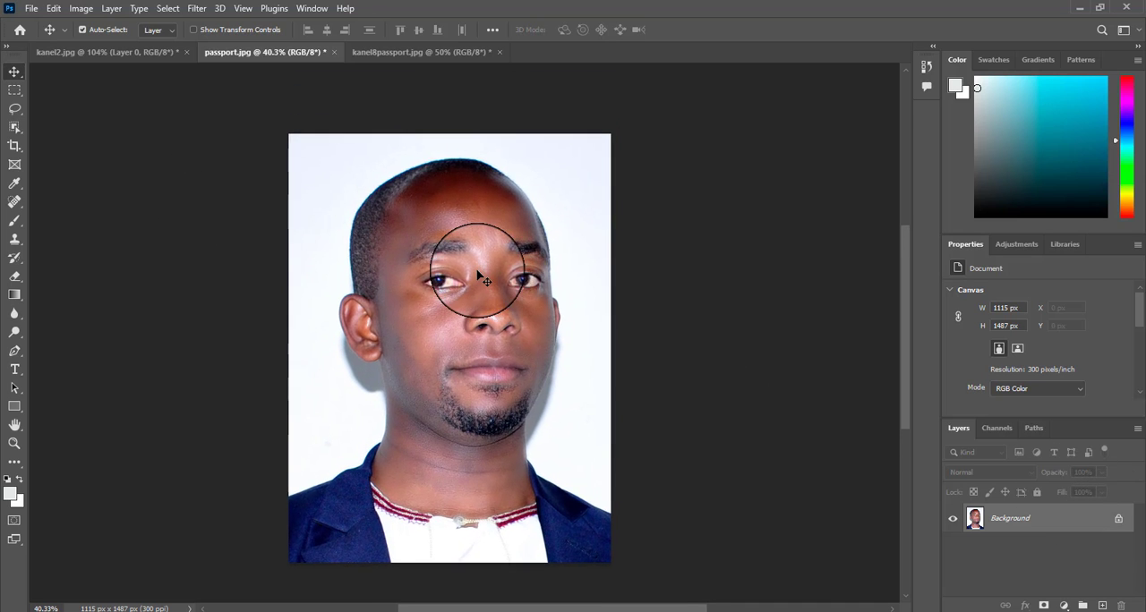
scroll(483, 264, "up", 1)
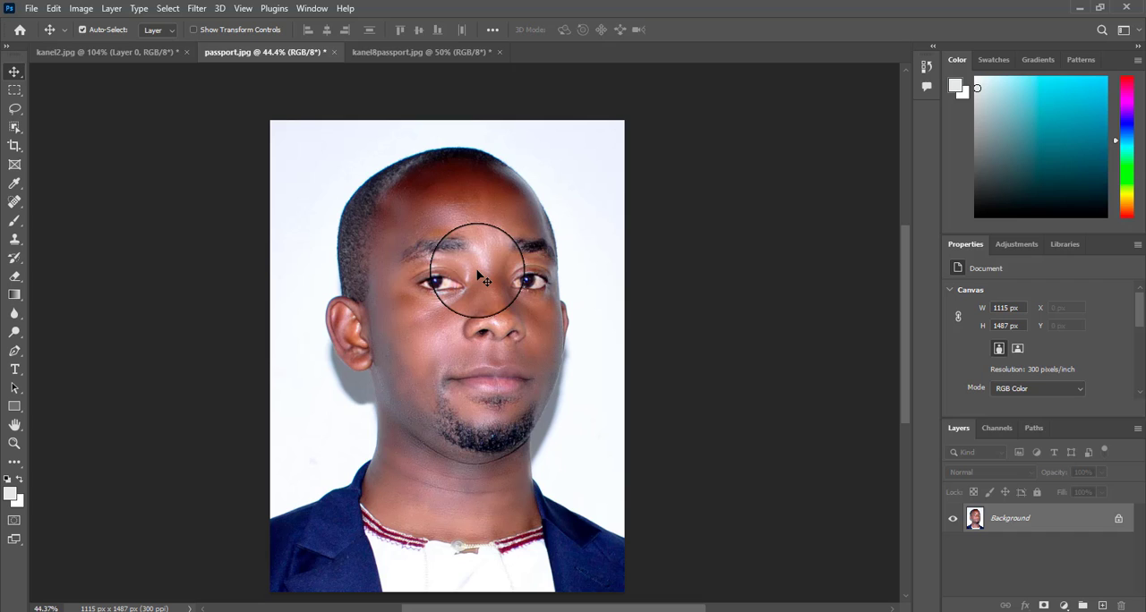
left_click(80, 9)
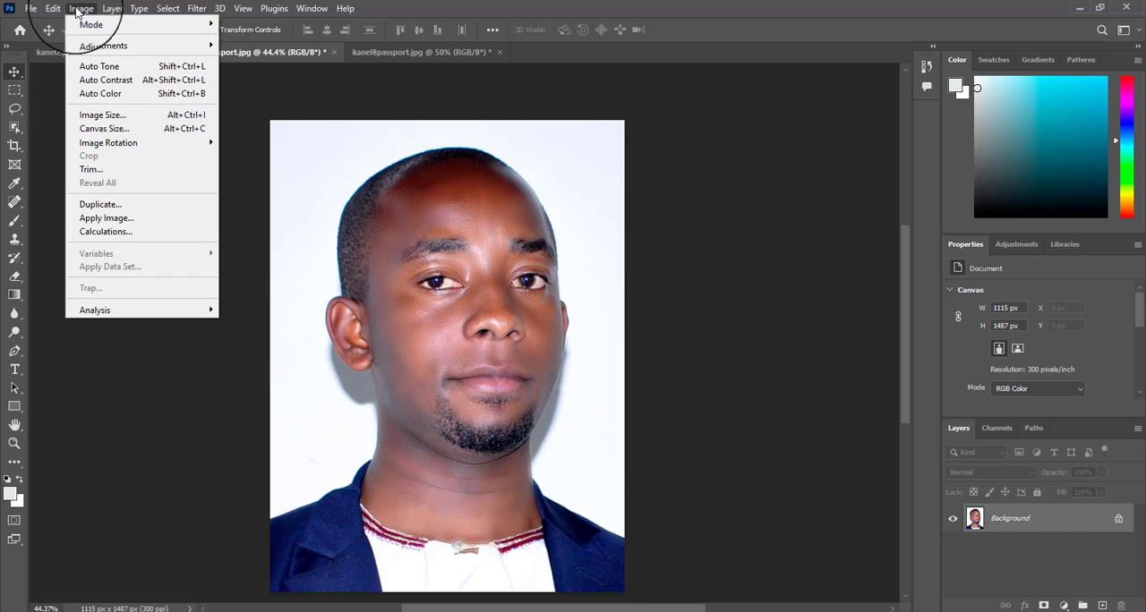
left_click(109, 116)
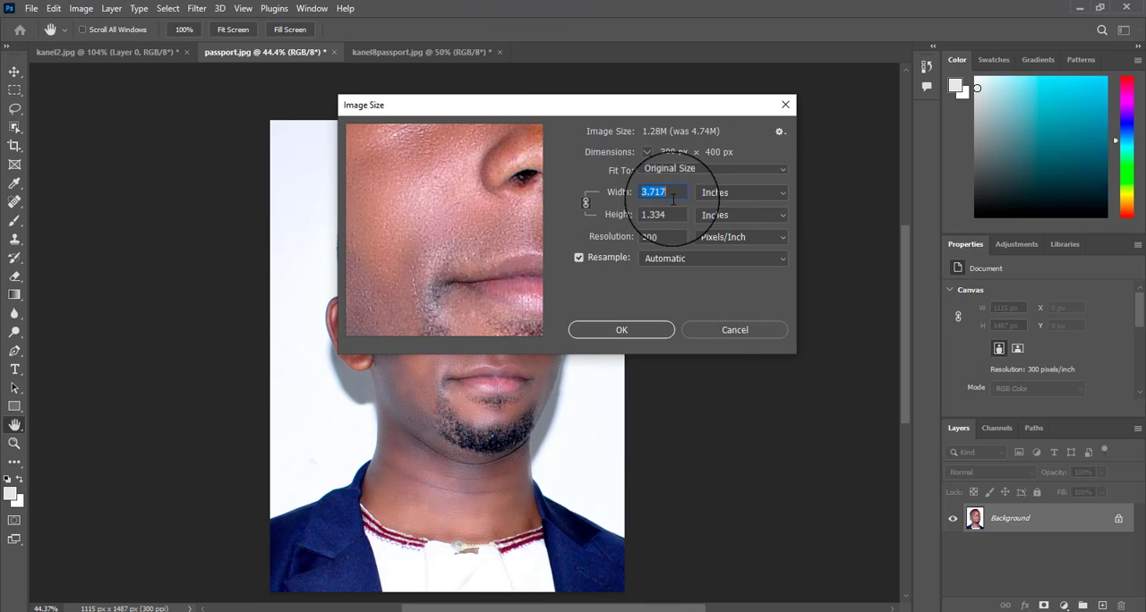
type("1.5")
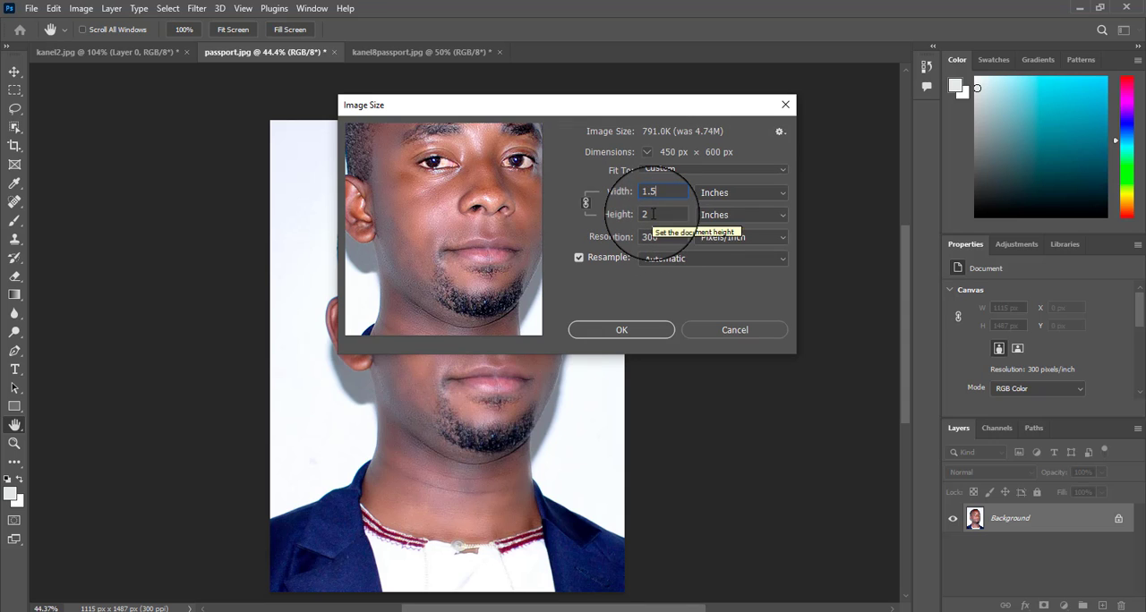
left_click(618, 331)
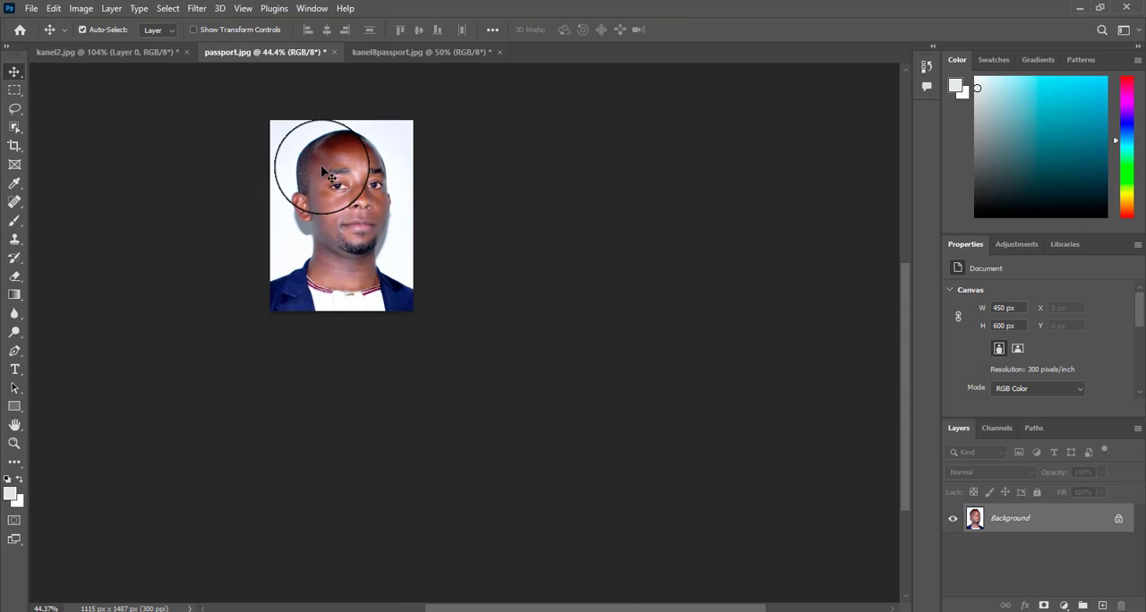
scroll(322, 166, "up", 4)
left_click_drag(382, 241, 357, 185)
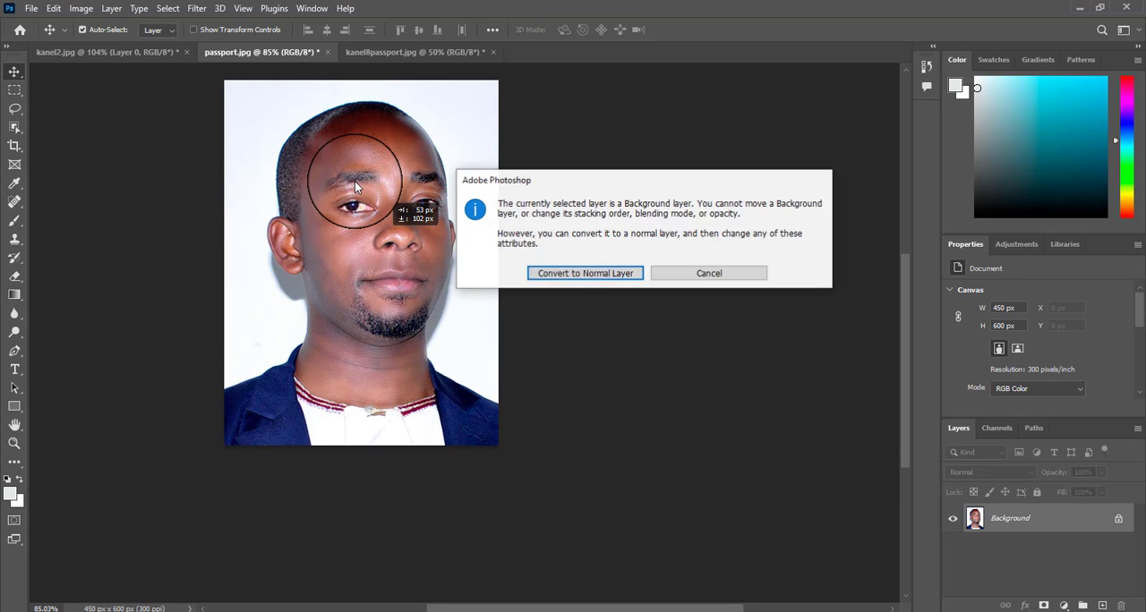
left_click(700, 272)
left_click_drag(433, 236, 455, 286)
scroll(454, 287, "up", 2)
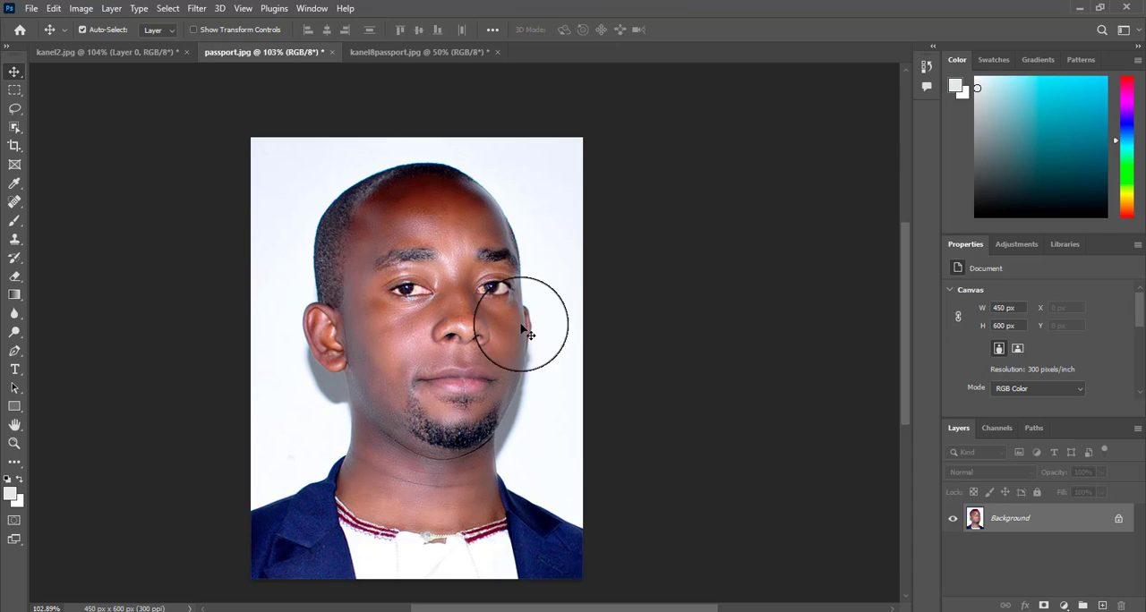
Step: Unlock the Background layer of passport.jpg and scale the photo about its centre to 95.24%, leaving an even transparent border
left_click(1118, 520)
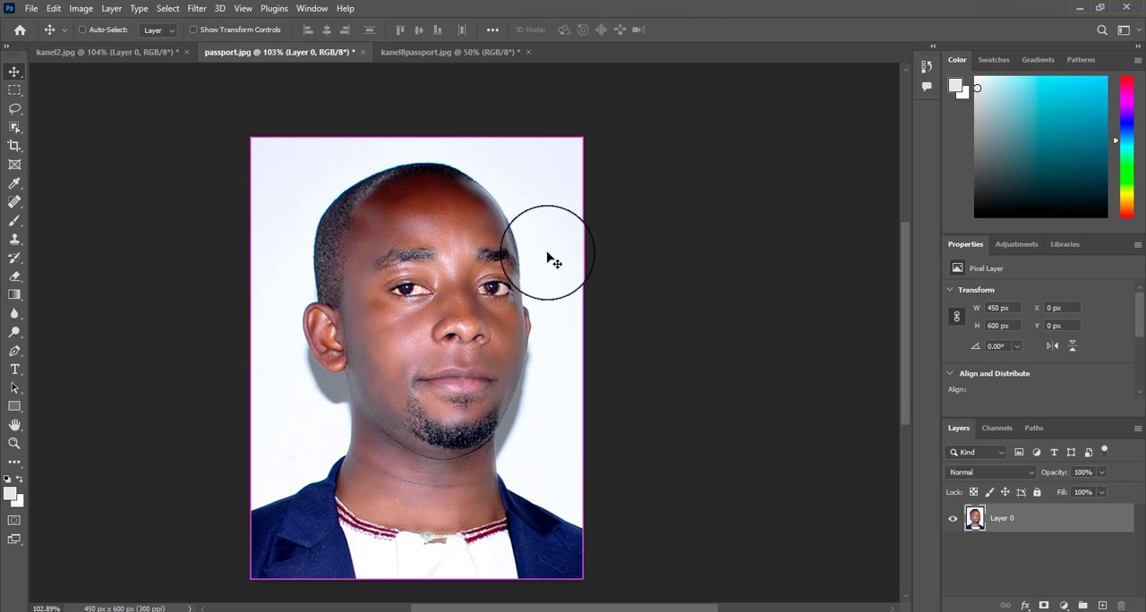
key("ctrl+t")
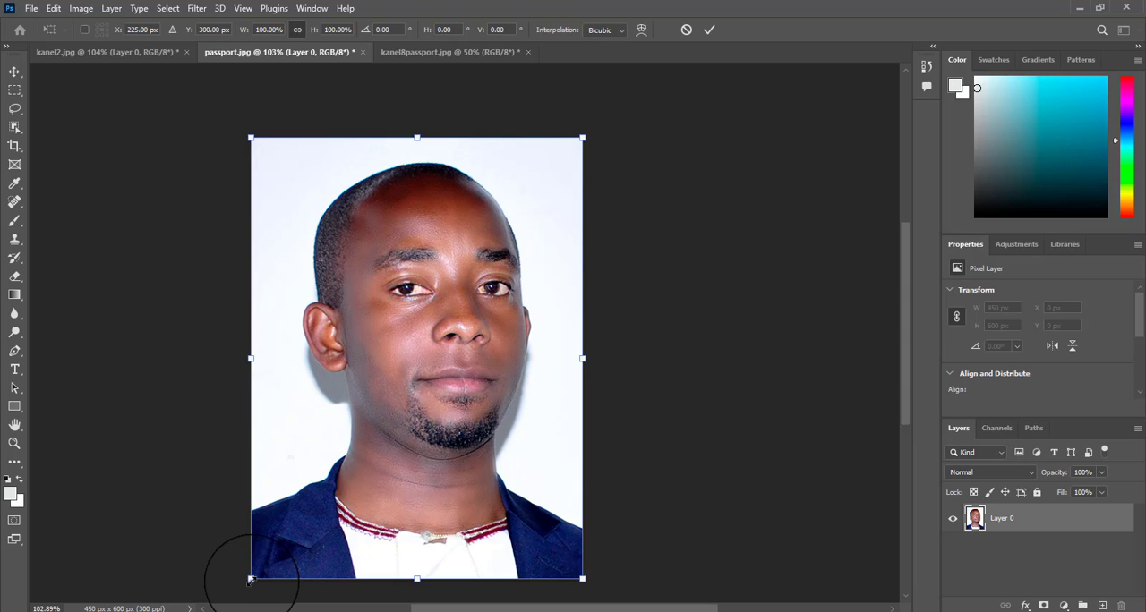
left_click_drag(251, 579, 257, 569)
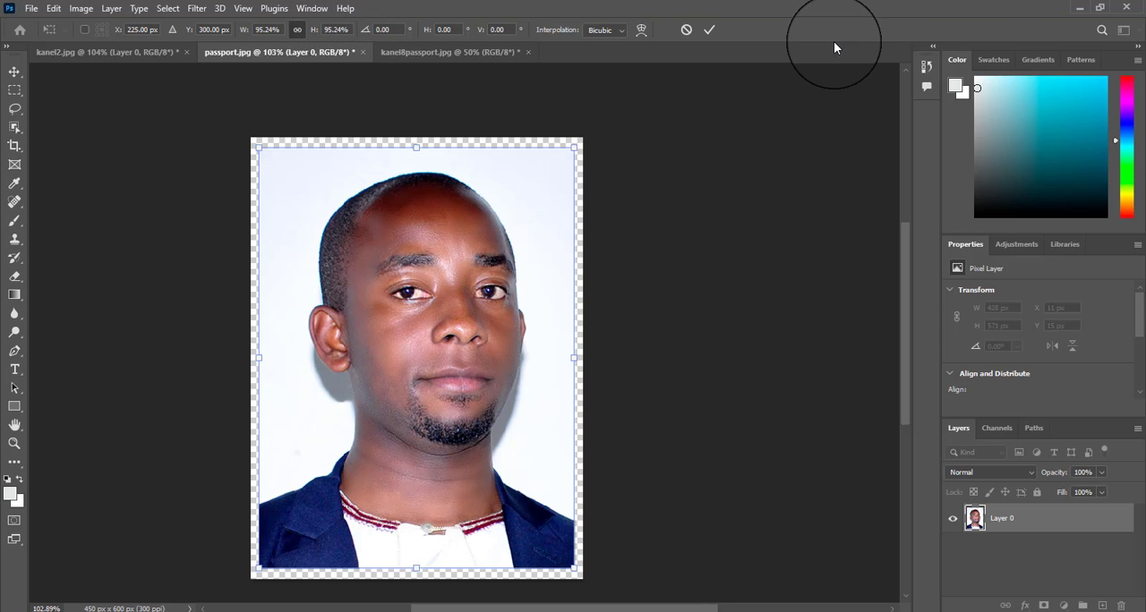
left_click(708, 30)
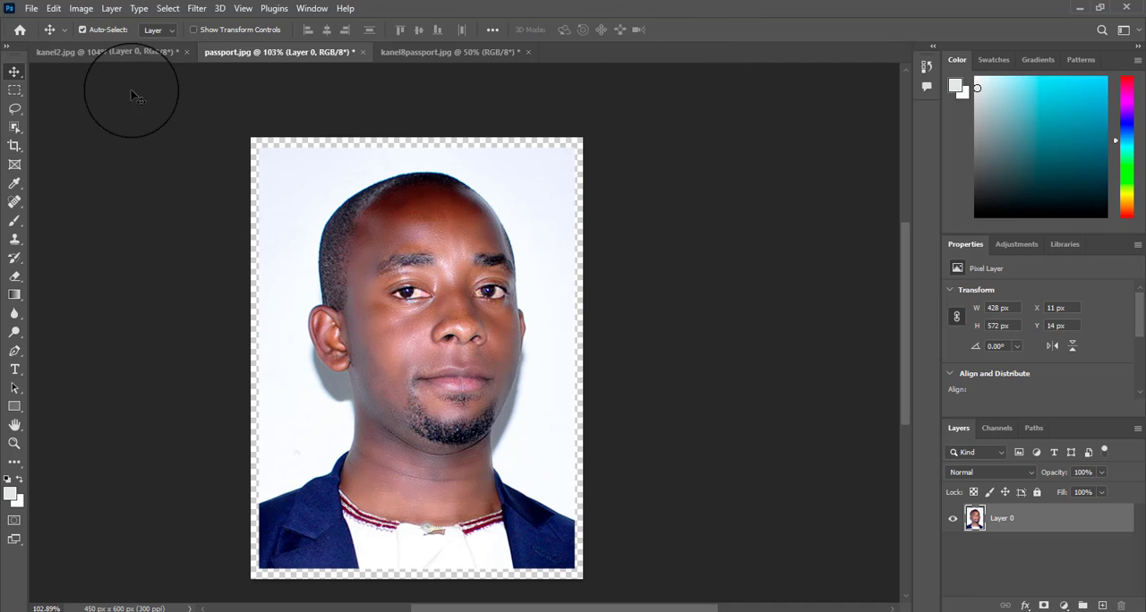
Step: Copy the bordered portrait from kanel2.jpg and clear the selection
left_click(127, 54)
left_click(261, 51)
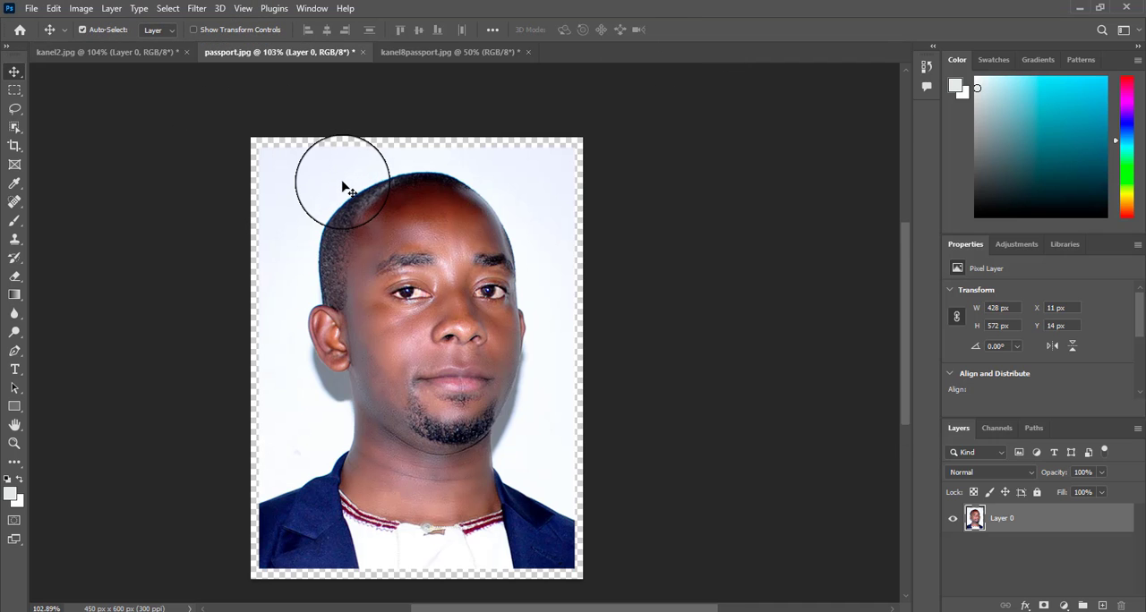
left_click(122, 54)
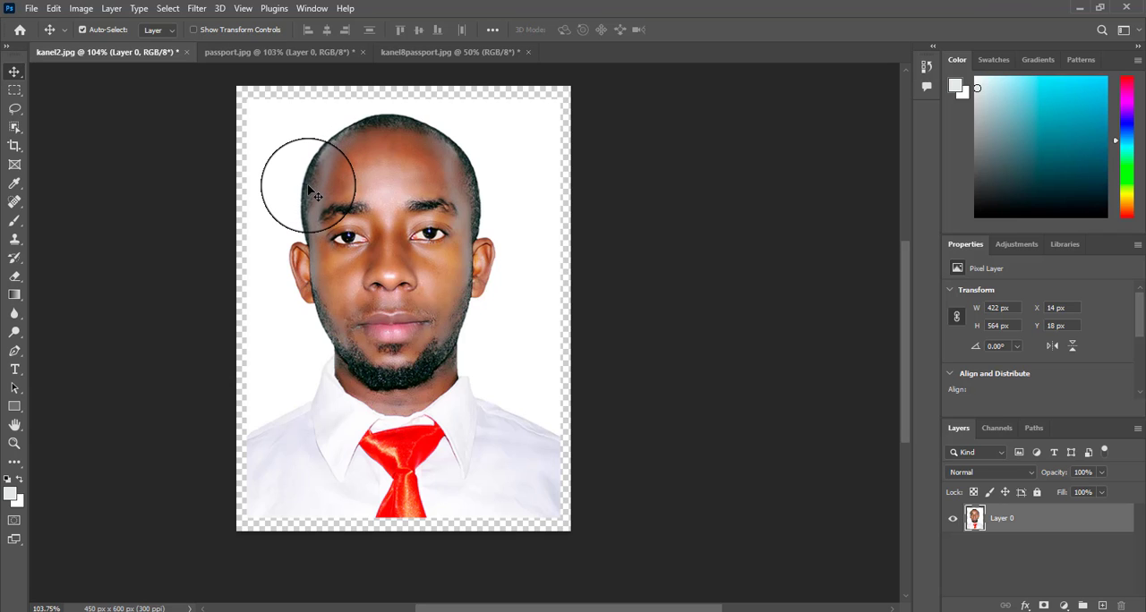
key("ctrl+a")
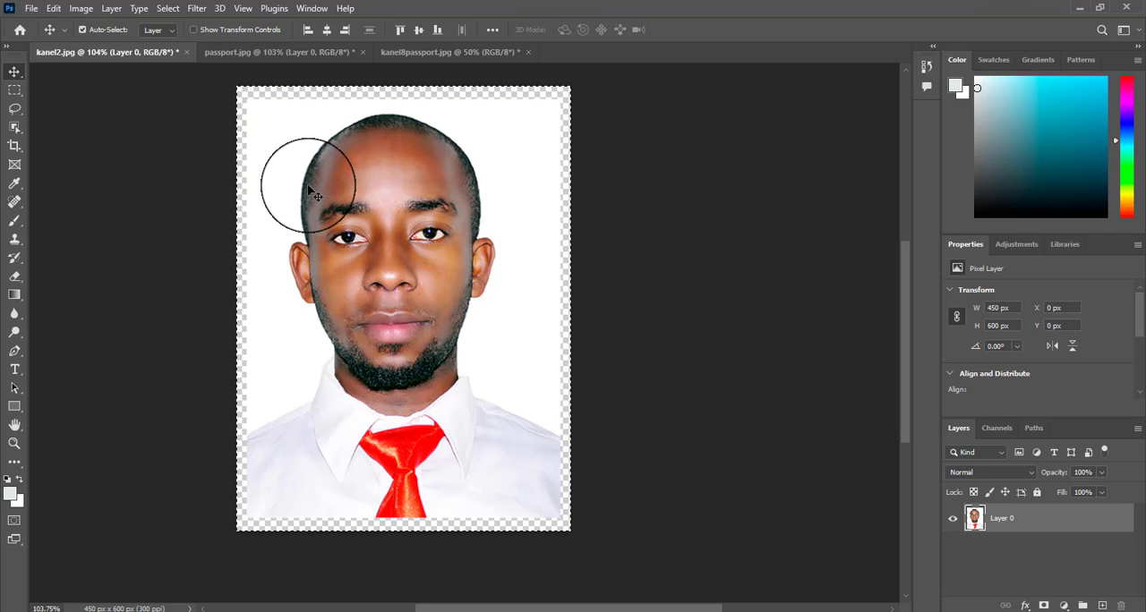
key("ctrl+d")
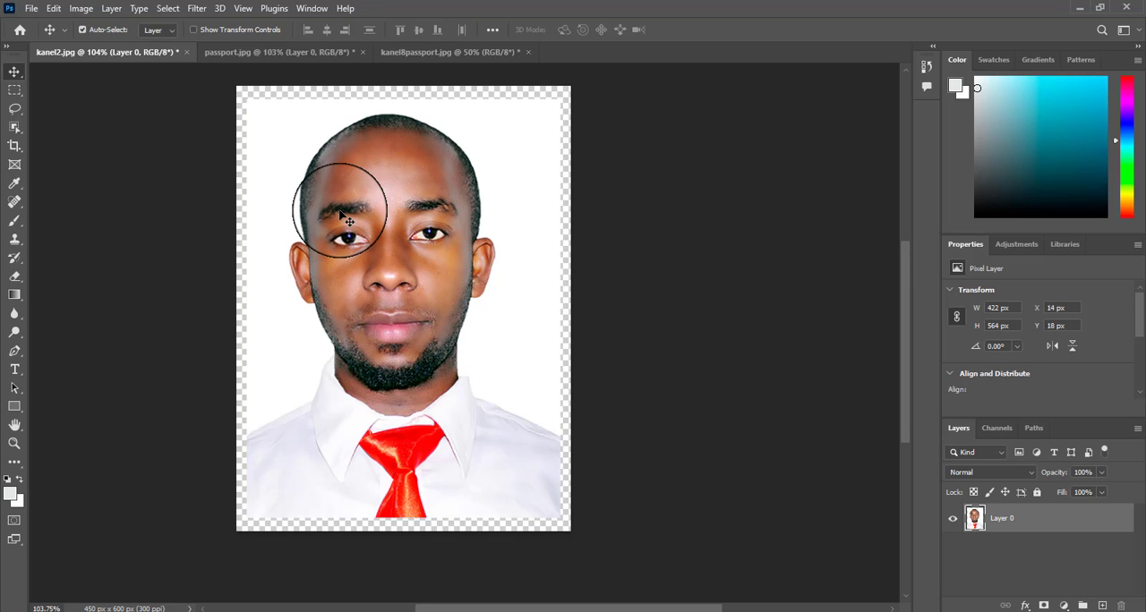
right_click(353, 204)
left_click(311, 201)
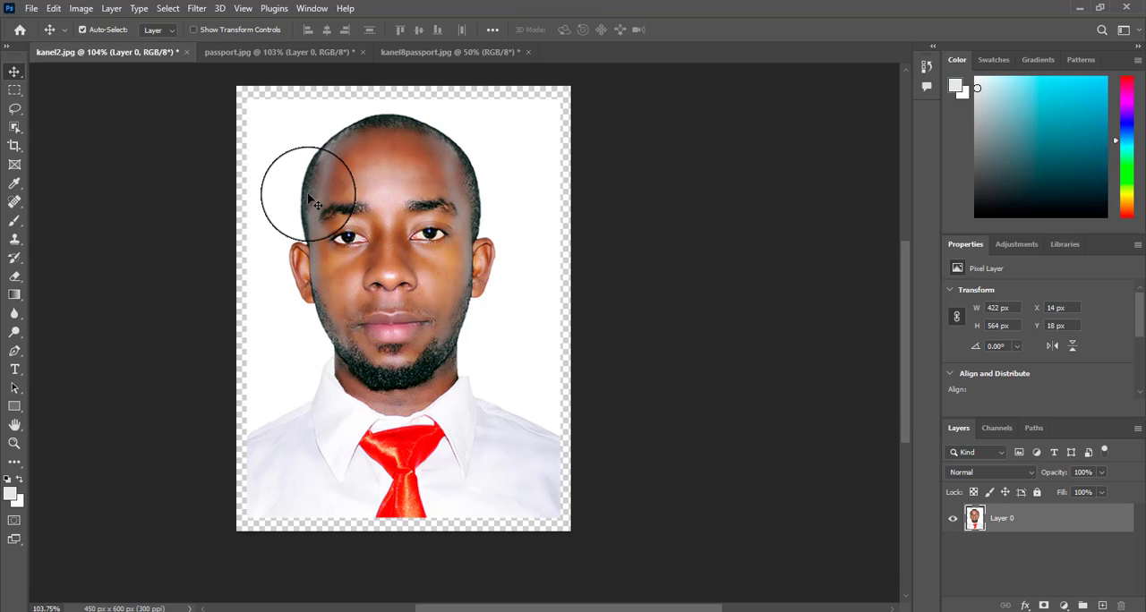
key("ctrl")
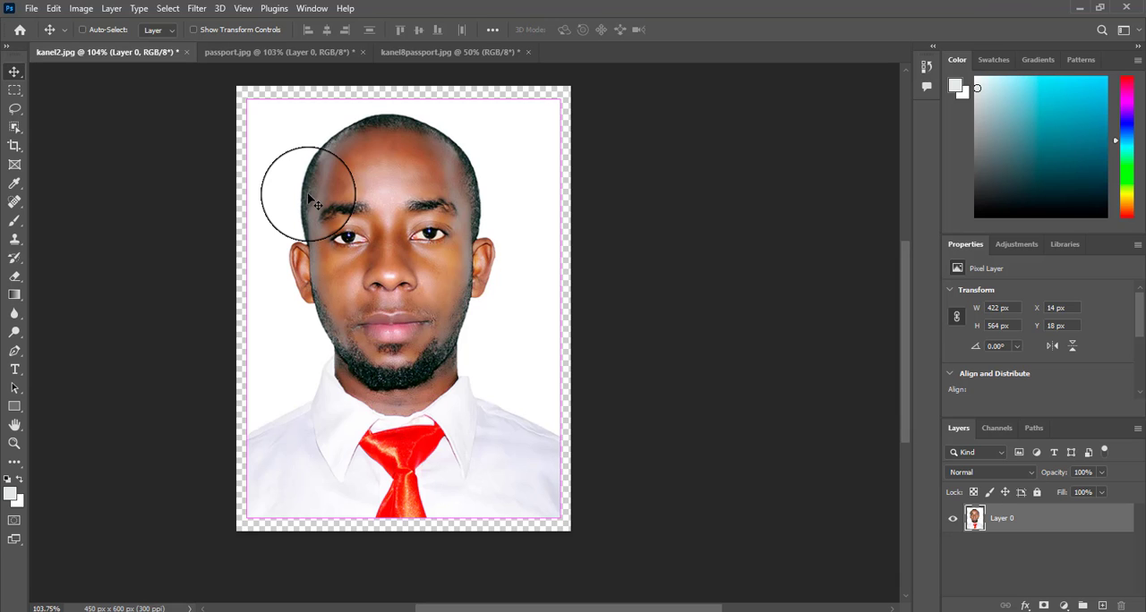
Step: Paste the copied portrait twice into kanel8passport.jpg, placing the copies side by side from the canvas's upper-left corner with a narrow gap
left_click(404, 51)
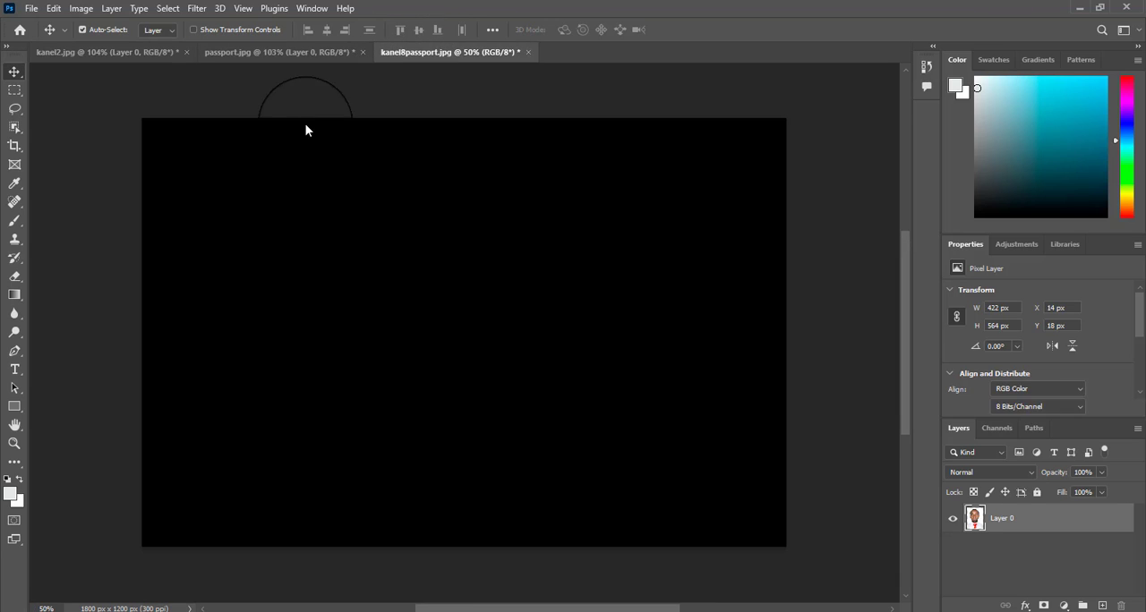
key("ctrl+v")
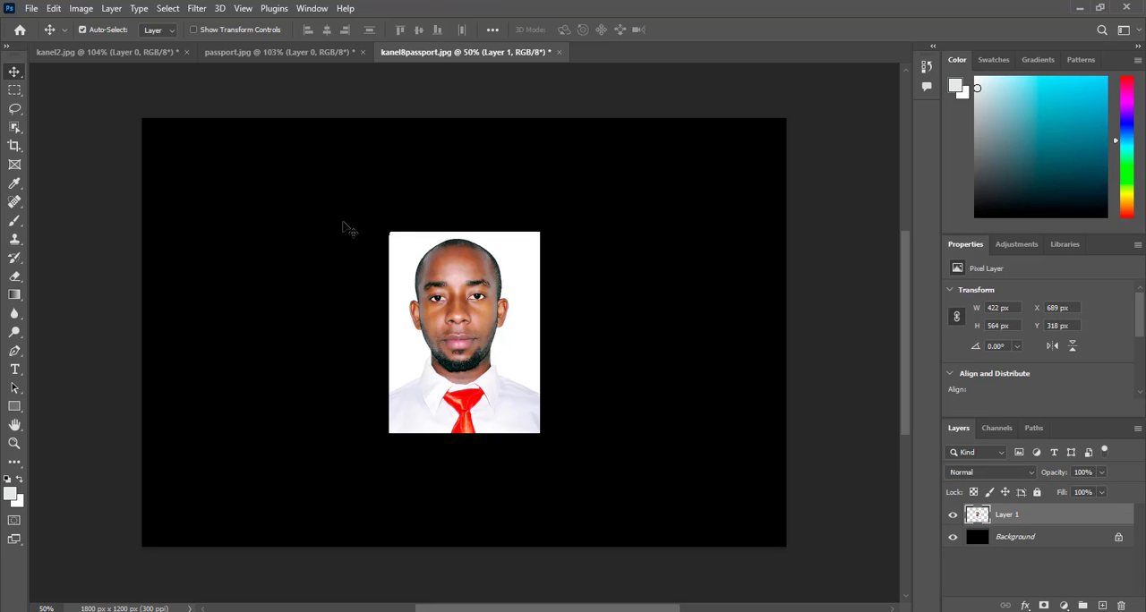
left_click_drag(444, 298, 208, 195)
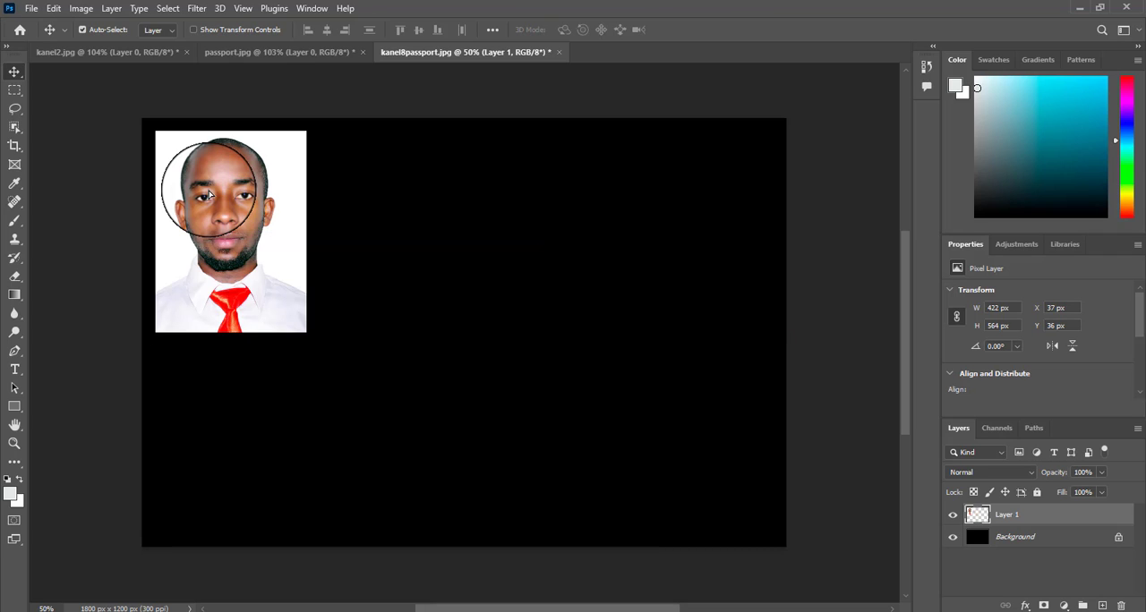
key("ctrl")
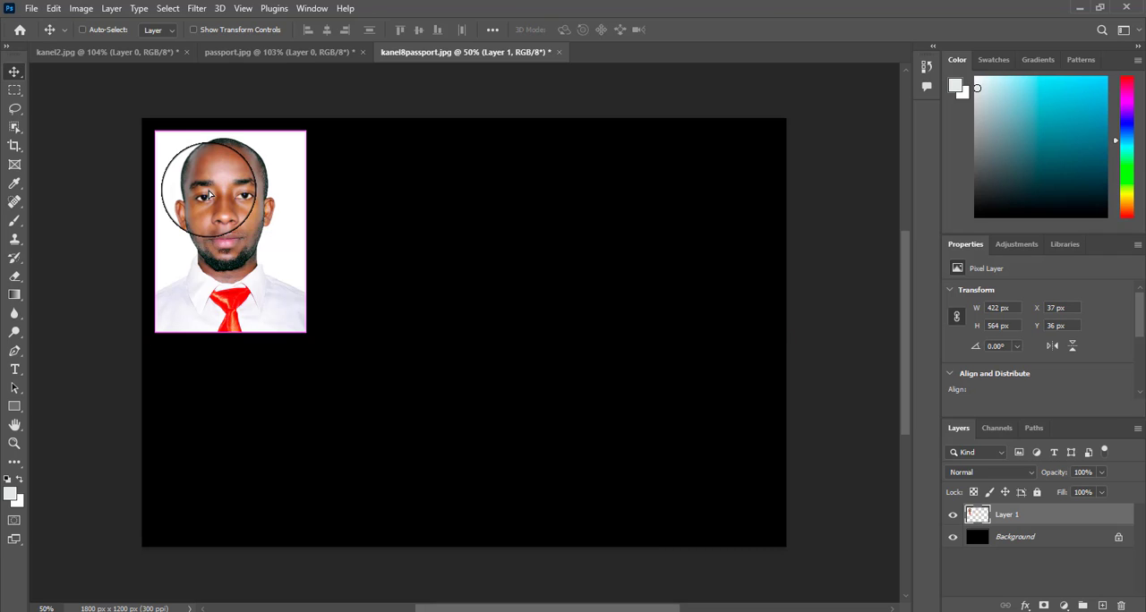
left_click_drag(208, 195, 367, 176)
Step: Paste three more copies of the portrait, completing the top row of four and placing one below the first portrait
key("ctrl")
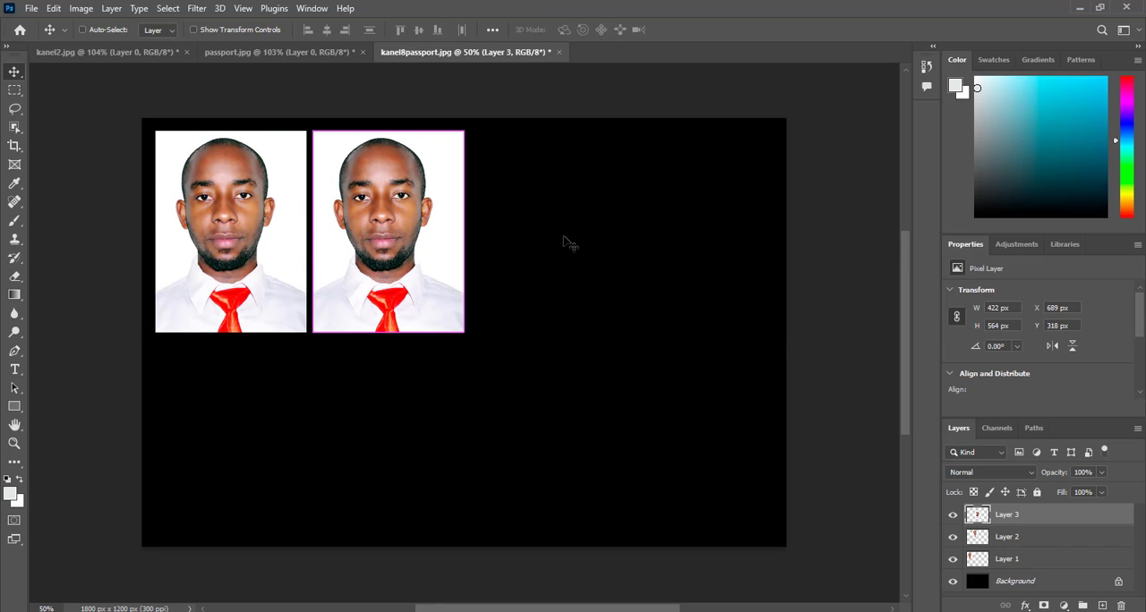
left_click_drag(423, 204, 584, 205)
key("ctrl+v")
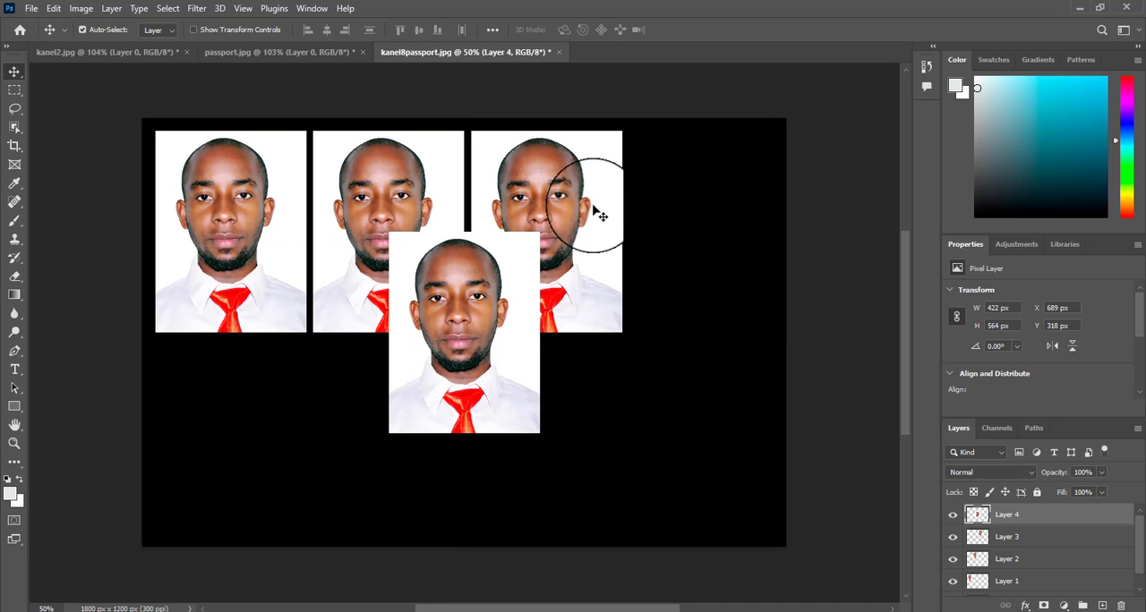
key("ctrl+v")
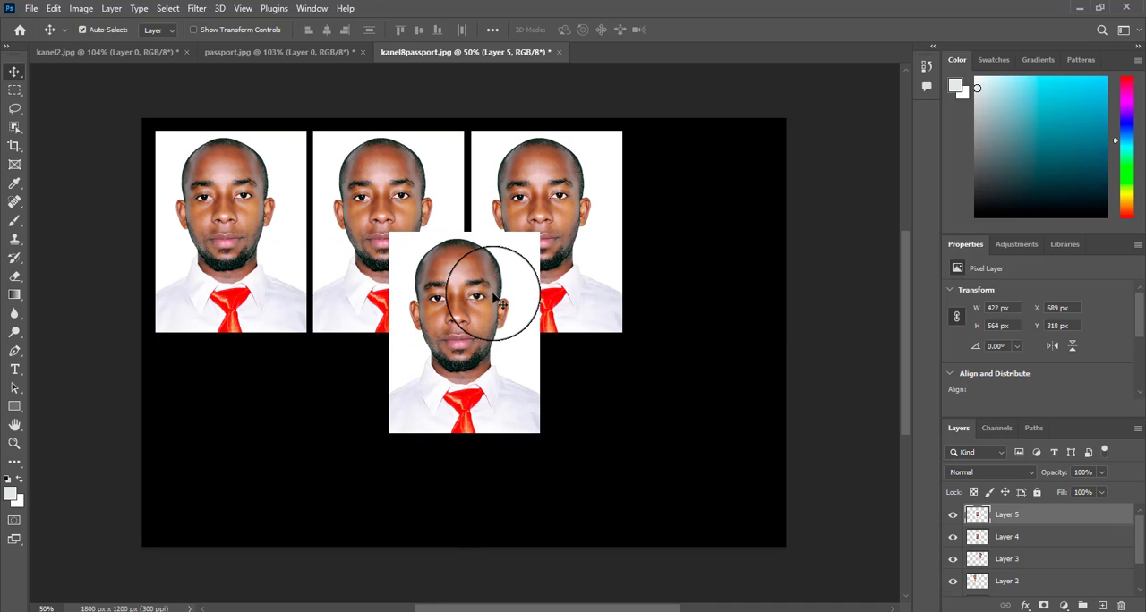
left_click_drag(468, 274, 731, 197)
left_click_drag(480, 278, 250, 383)
Step: Undo the extra copies and the second copy's placement, and place the second portrait beside the first at X 478 px, Y 36 px
key("ctrl+z")
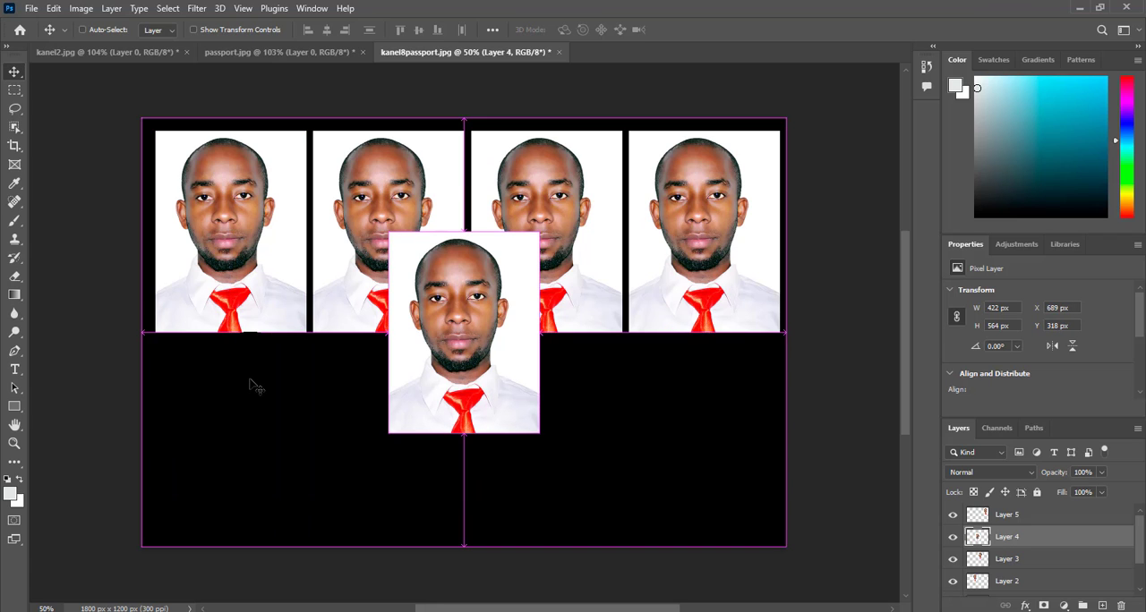
key("ctrl+z")
key("ctrl+z")
key("ctrl+z")
key("ctrl+z")
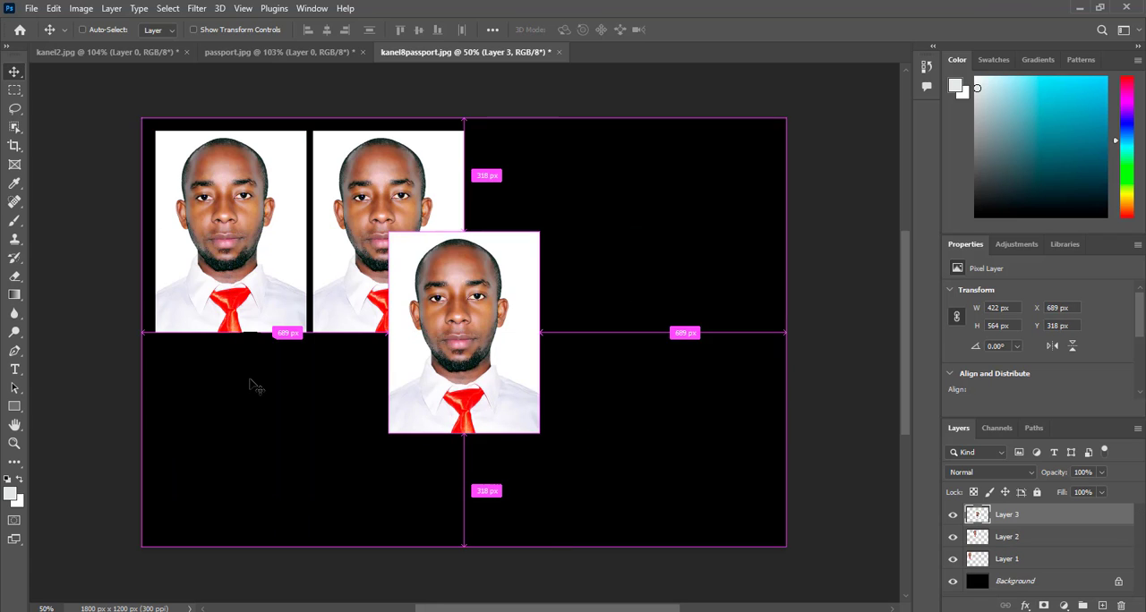
key("ctrl+z")
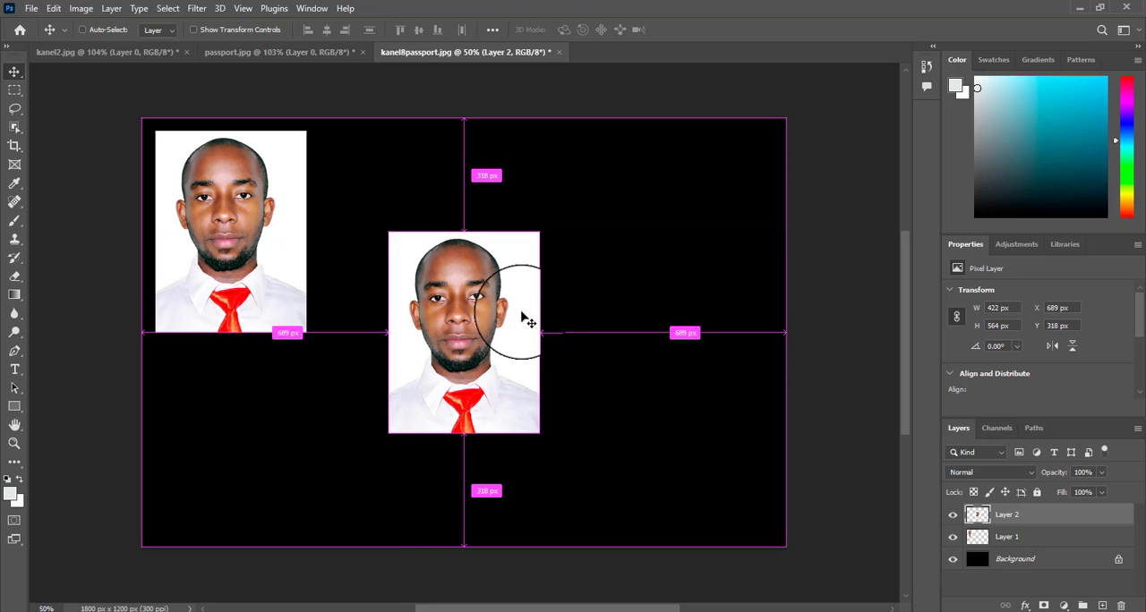
left_click_drag(525, 314, 415, 210)
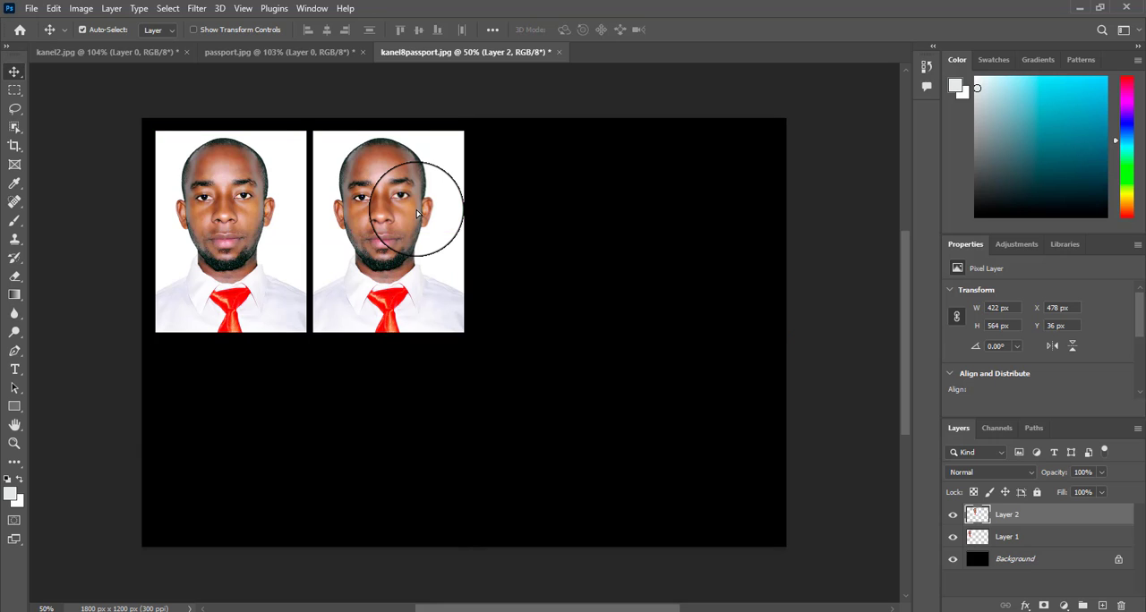
Step: Copy the passport.jpg portrait into kanel8passport.jpg and place it third in the top row at X 919 px, Y 36 px
left_click(286, 56)
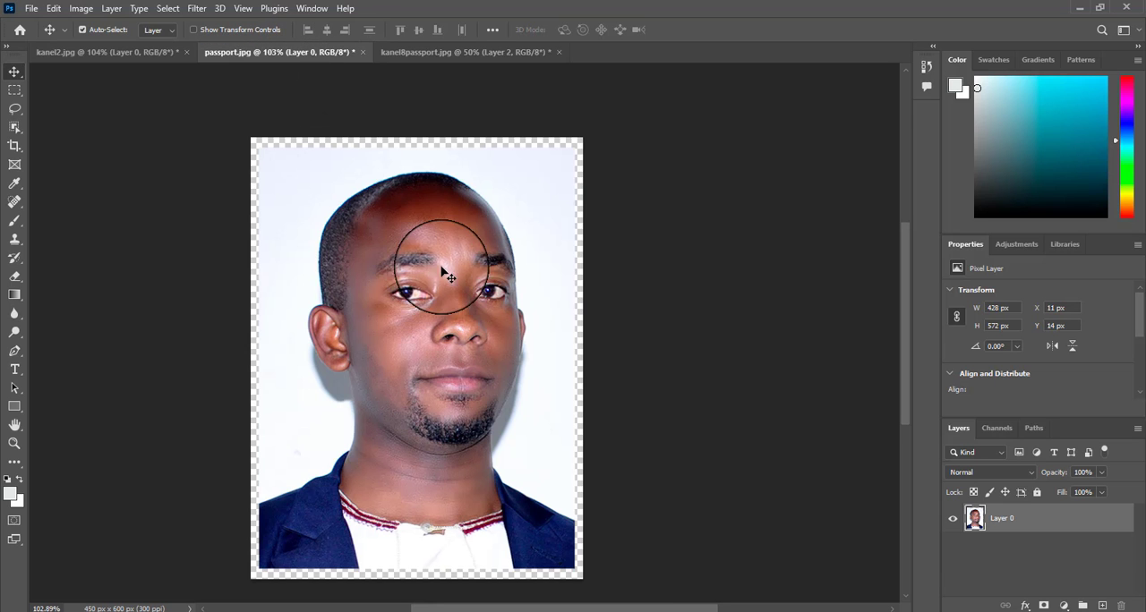
scroll(433, 271, "down", 1)
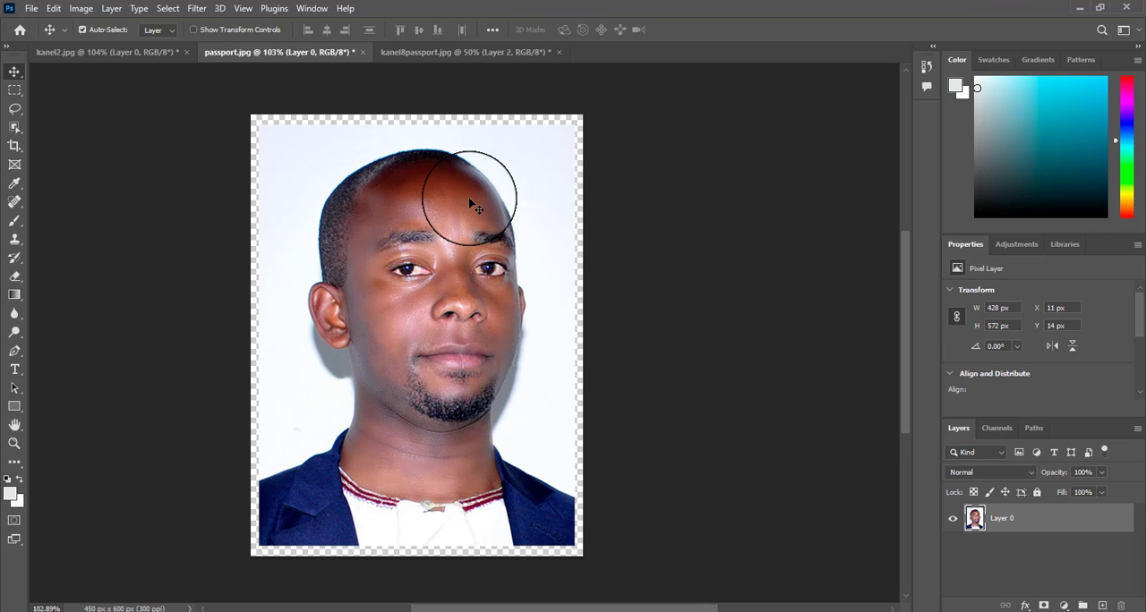
key("ctrl")
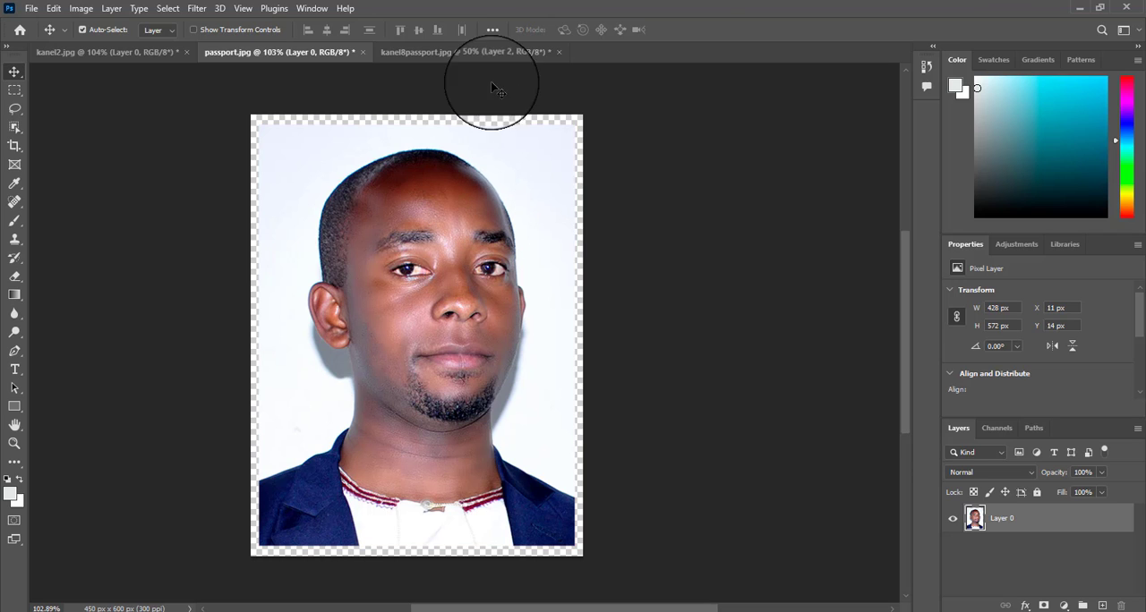
left_click(483, 52)
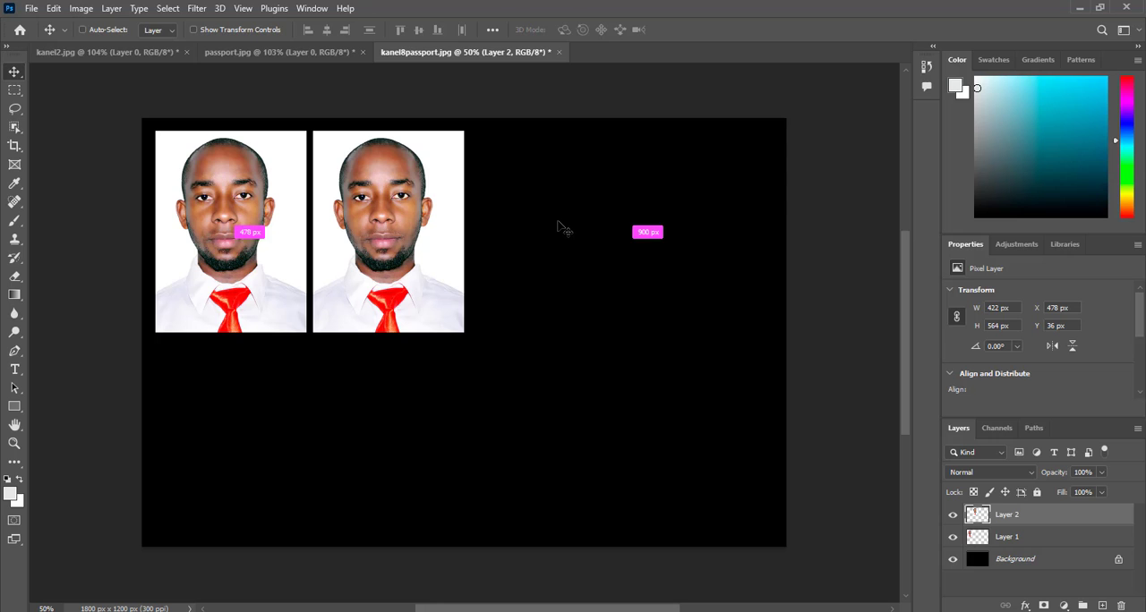
key("ctrl+v")
left_click_drag(469, 321, 551, 231)
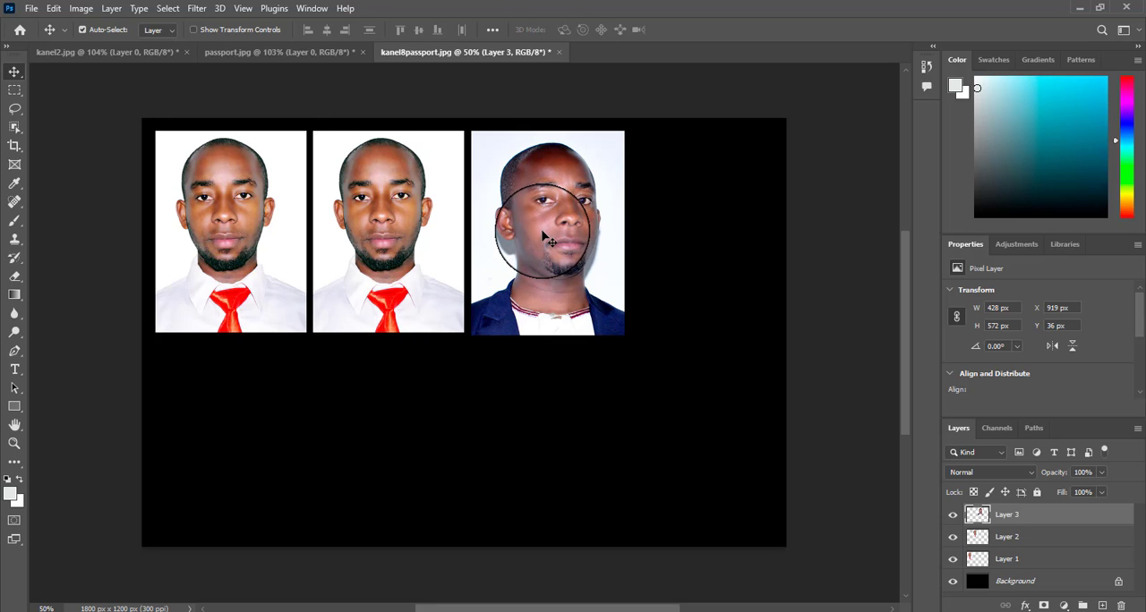
Step: Paste another copy of the passport.jpg portrait below the first photo, scale it to 97.31%, and position it at X 42 px, Y 626 px
key("ctrl+v")
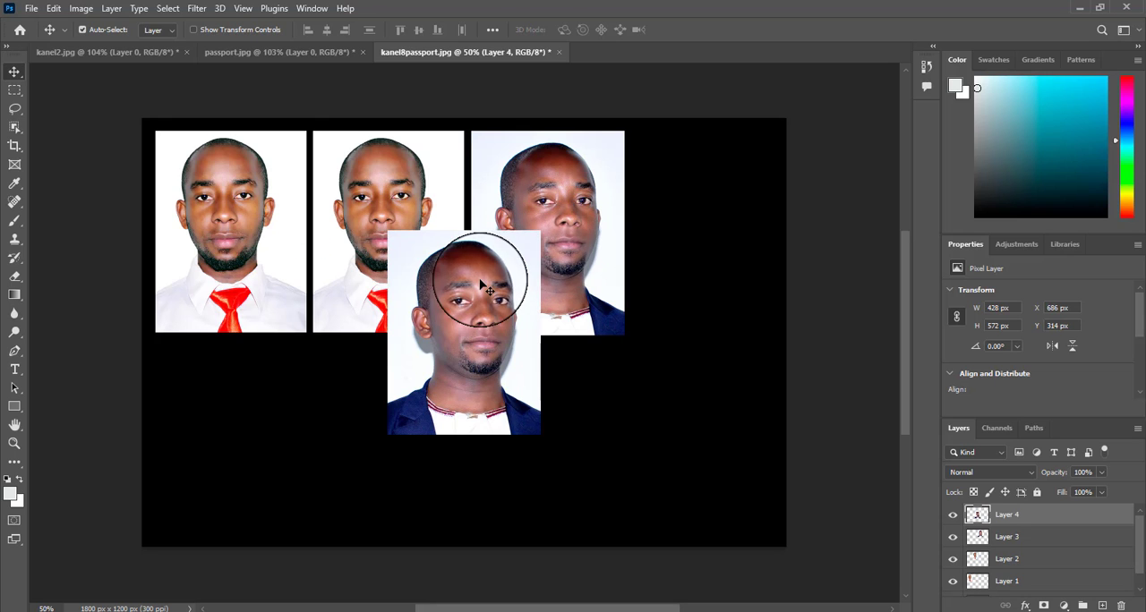
left_click_drag(475, 279, 249, 393)
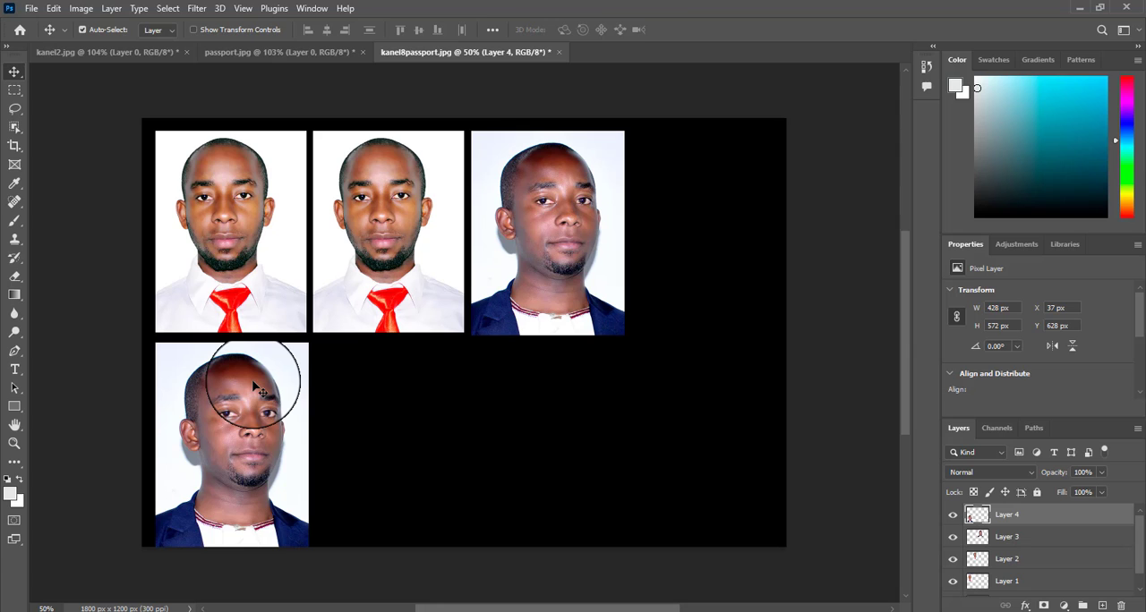
key("ctrl+t")
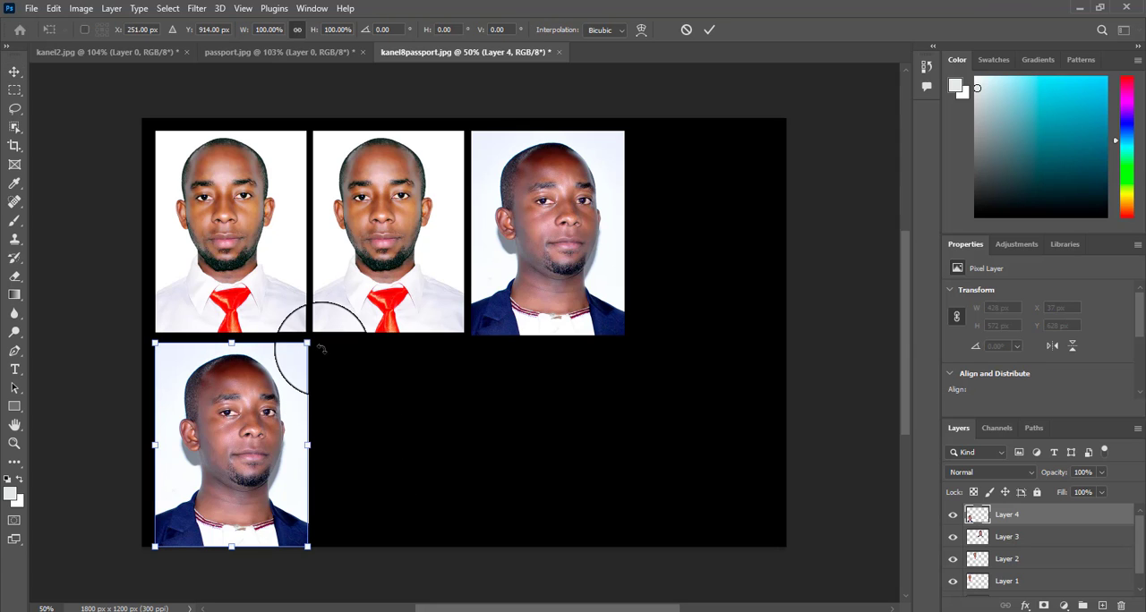
left_click_drag(308, 342, 305, 345)
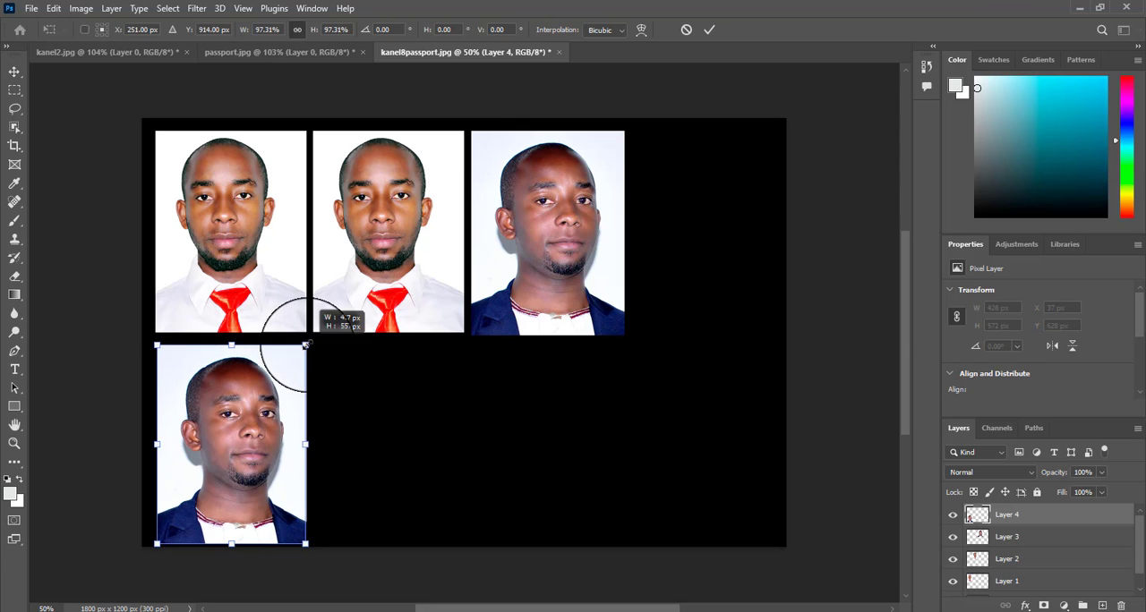
left_click_drag(259, 394, 260, 383)
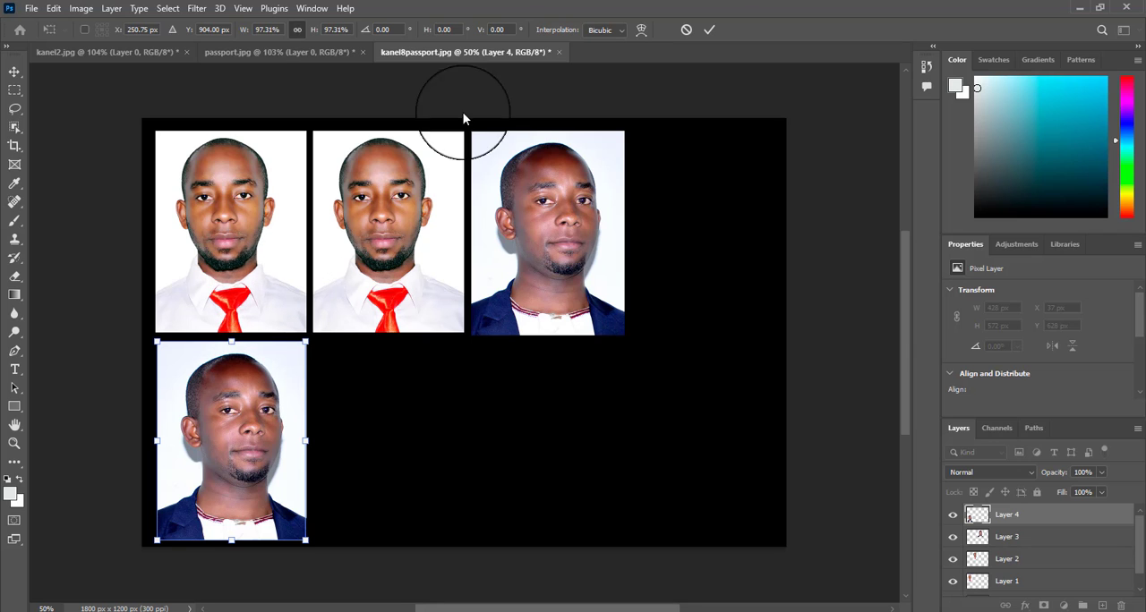
left_click(709, 30)
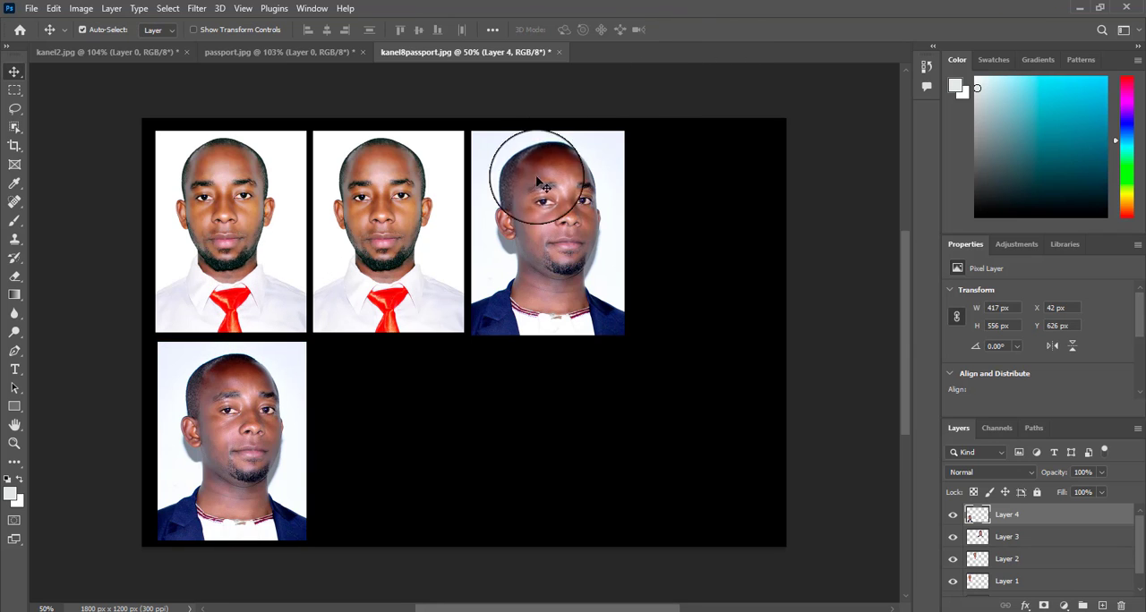
Step: Duplicate the lower-row portrait and place the copy beside it at X 478 px, Y 626 px
left_click(314, 371)
left_click(261, 385)
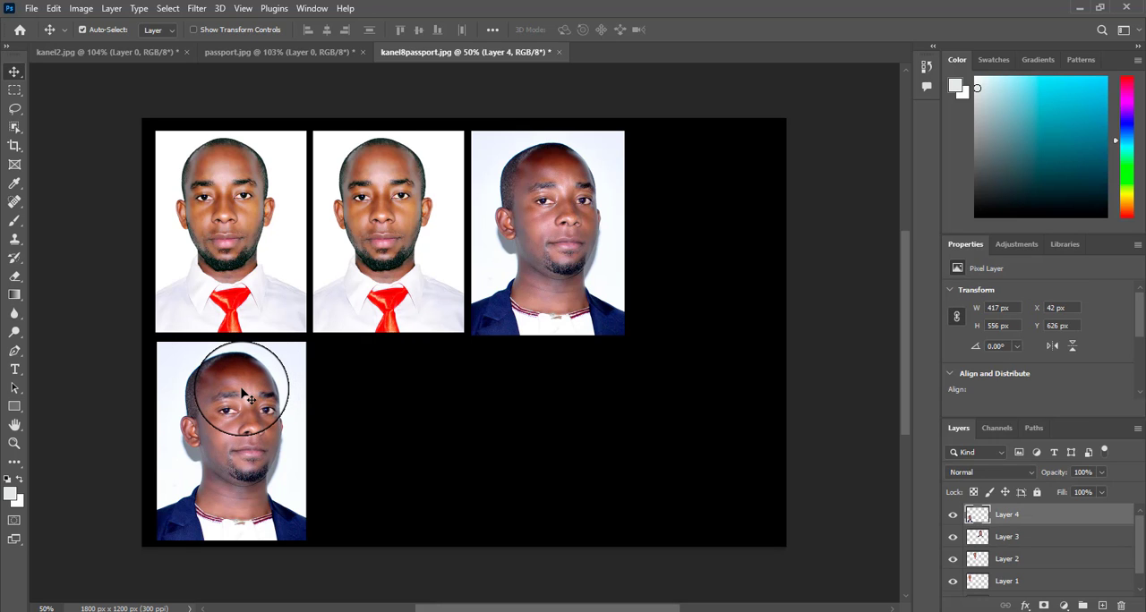
left_click_drag(241, 394, 394, 394)
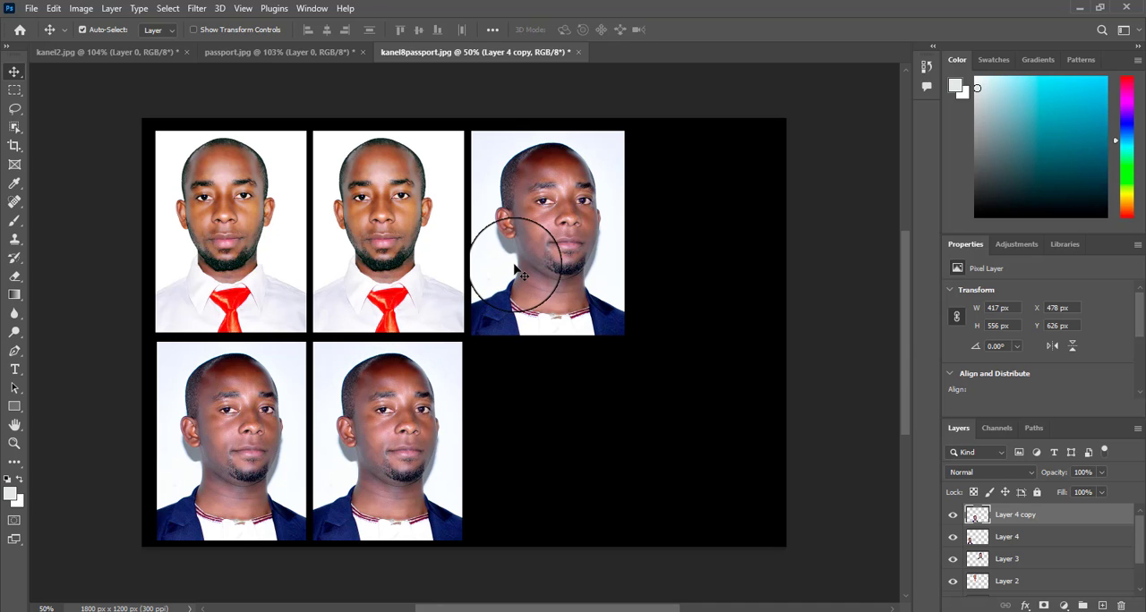
Step: Scale the third top-row portrait down to about 408 x 546 px and position it at X 921 px, Y 45 px
mouse_move(528, 266)
left_mouse_down()
mouse_move(568, 299)
mouse_move(528, 262)
left_mouse_up()
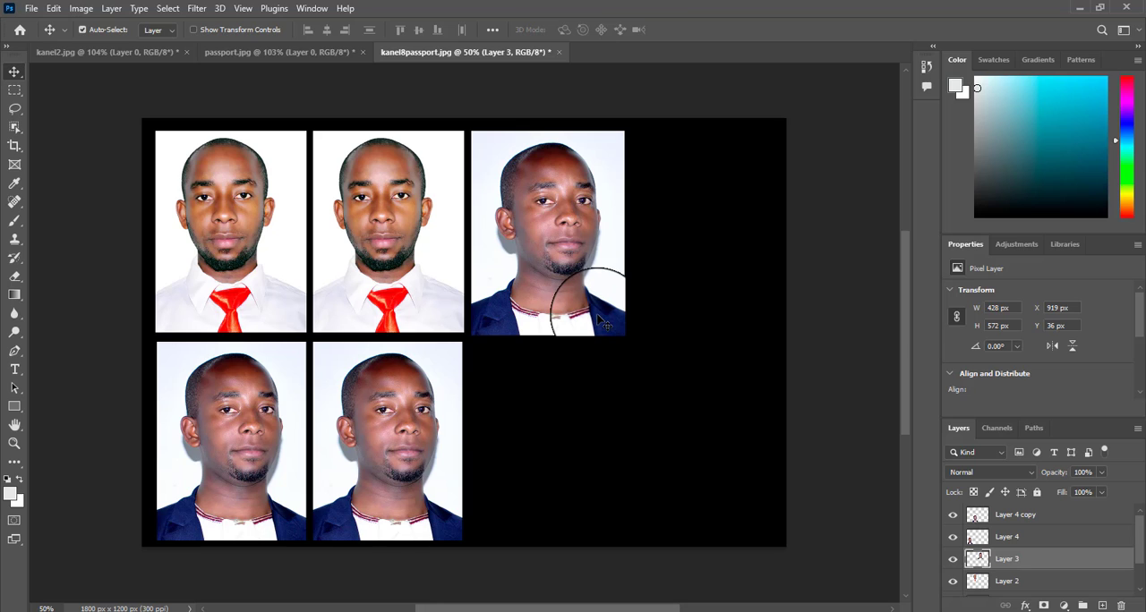
key("ctrl+t")
left_click_drag(624, 335, 615, 328)
left_click_drag(571, 251, 569, 248)
left_click(707, 32)
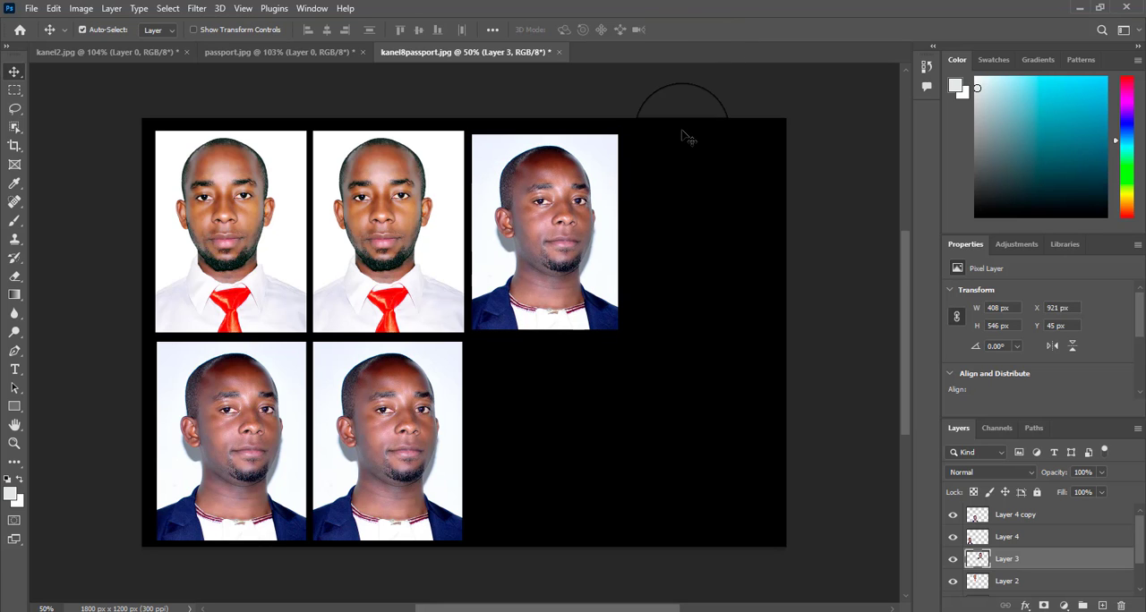
Step: Scale the portrait in passport.jpg proportionally to 100.05%
left_click(280, 52)
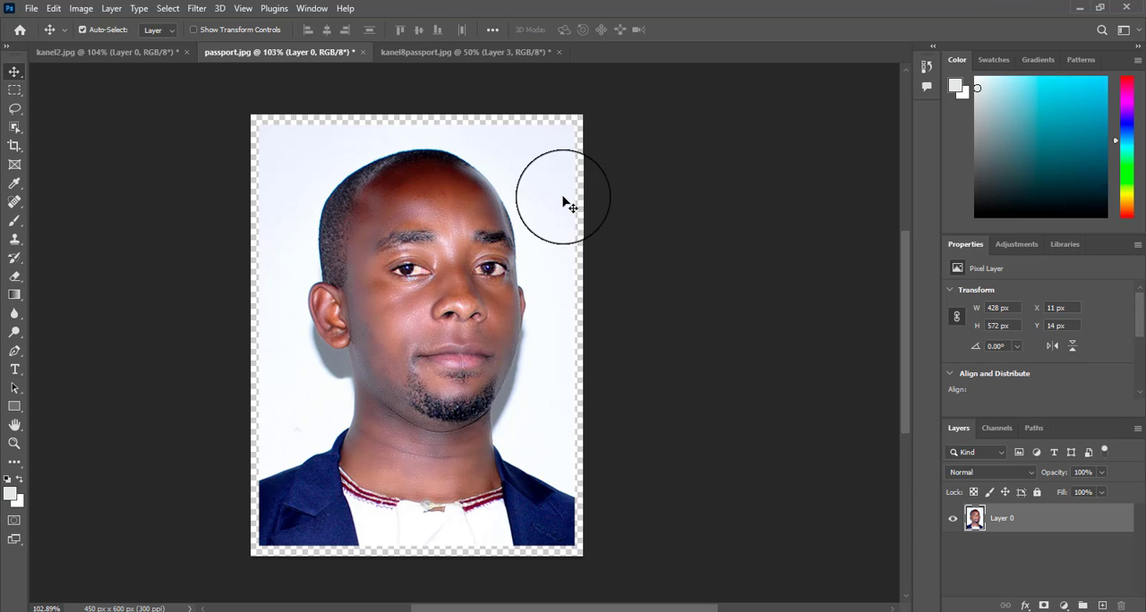
key("ctrl")
key("ctrl+t")
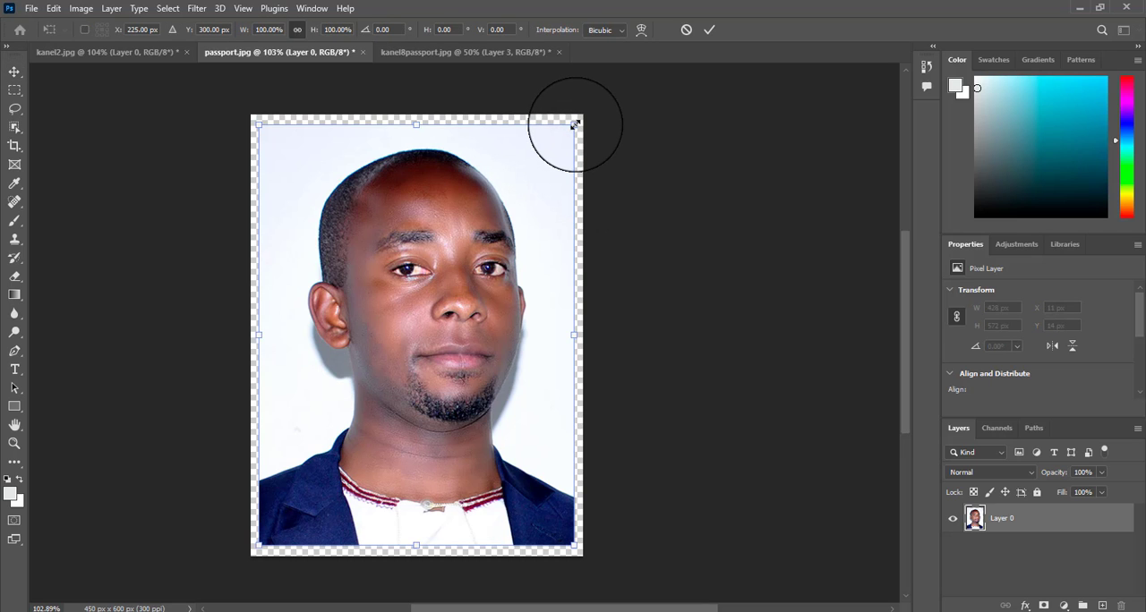
left_click_drag(573, 123, 574, 123)
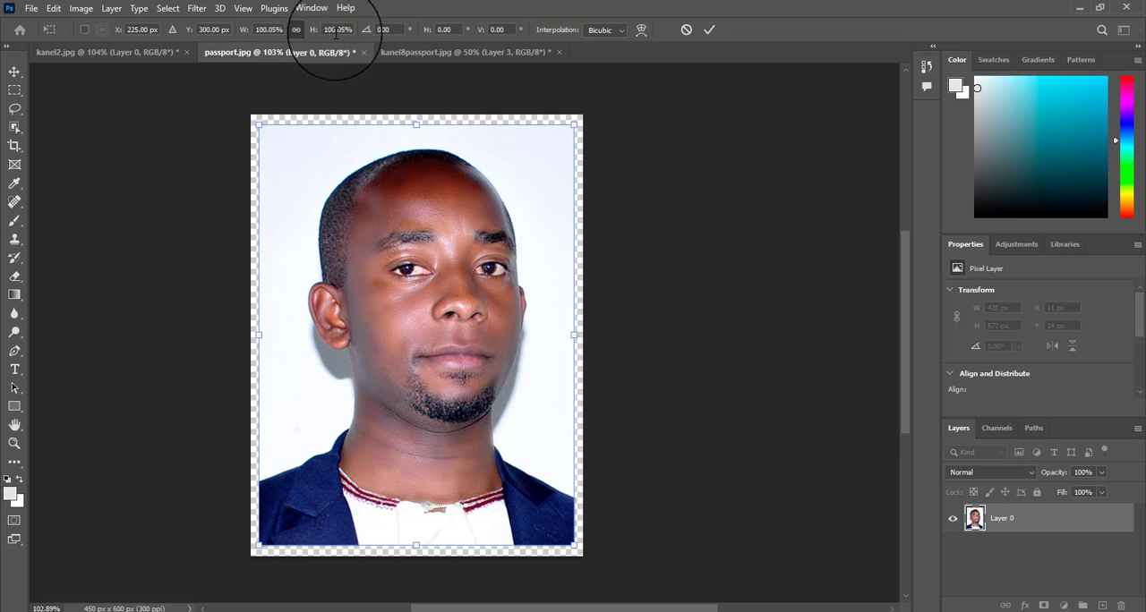
Step: Scale the portrait in kanel2.jpg proportionally to 100.05% and apply the transform
left_click(153, 52)
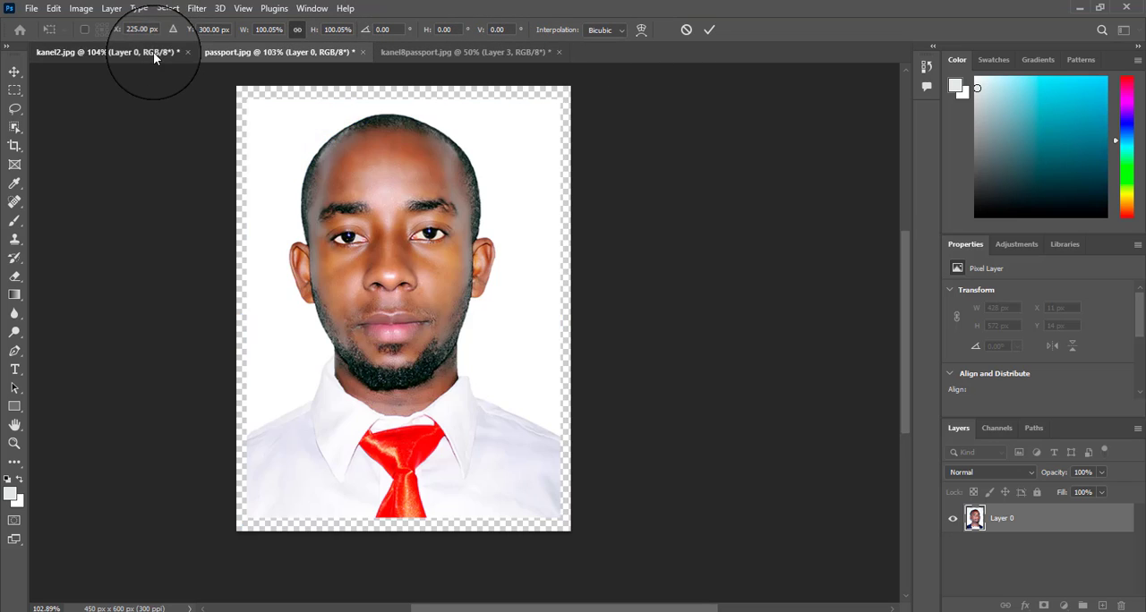
key("ctrl+t")
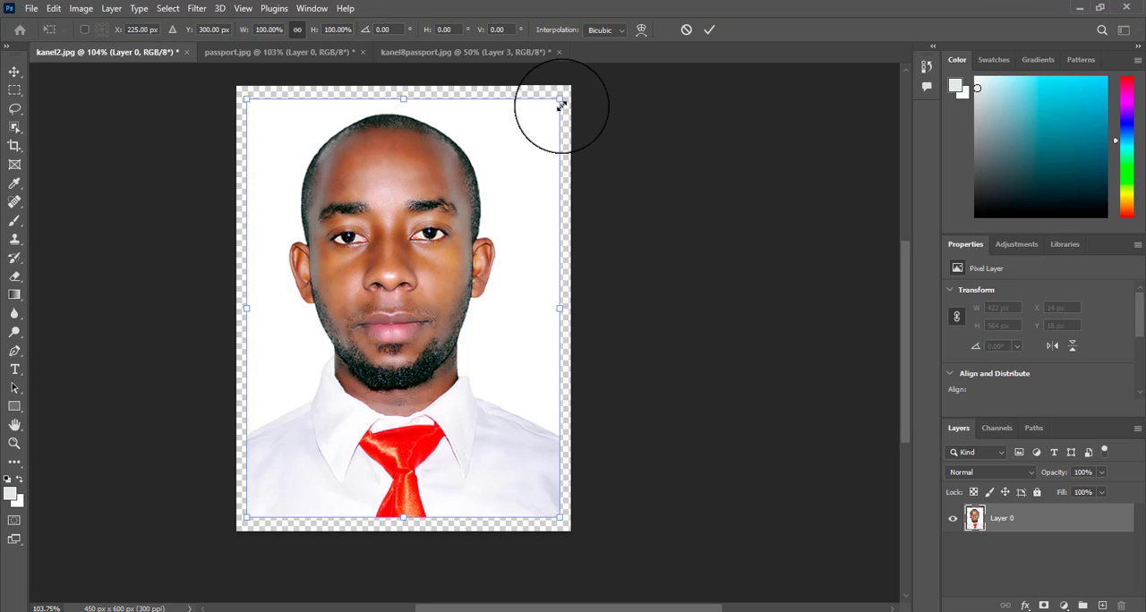
left_click(271, 30)
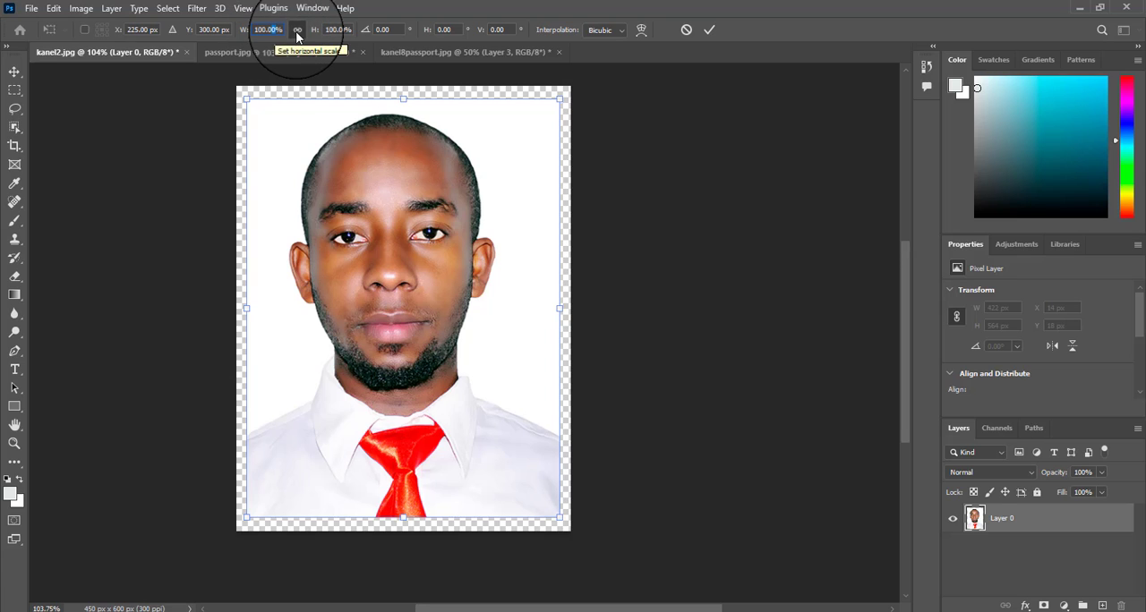
key("Up")
key("Up")
key("Up")
key("Up")
key("Up")
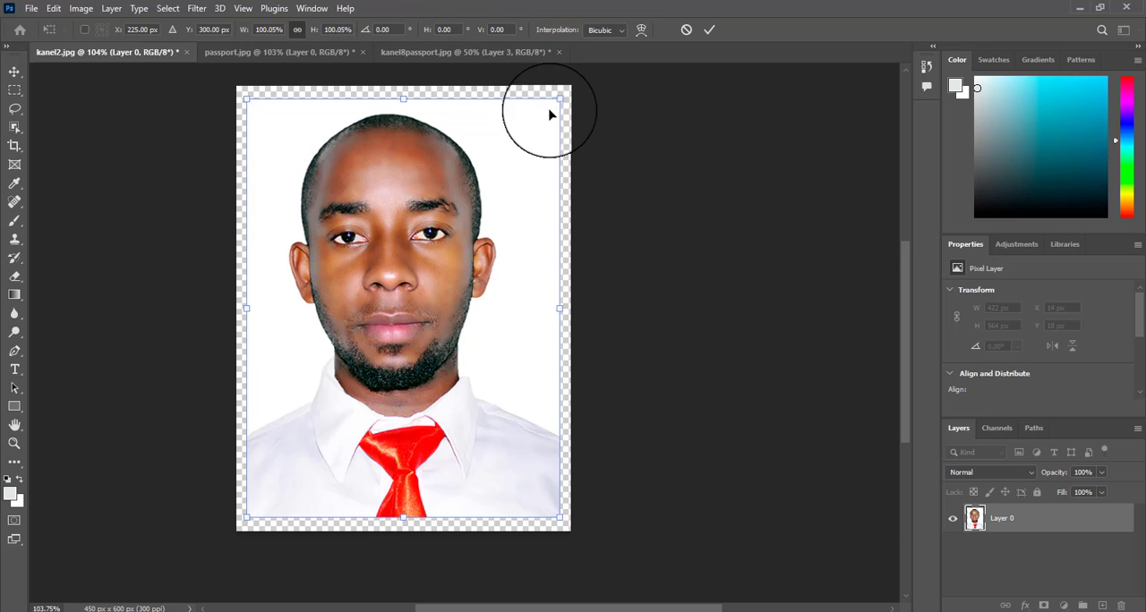
left_click(709, 30)
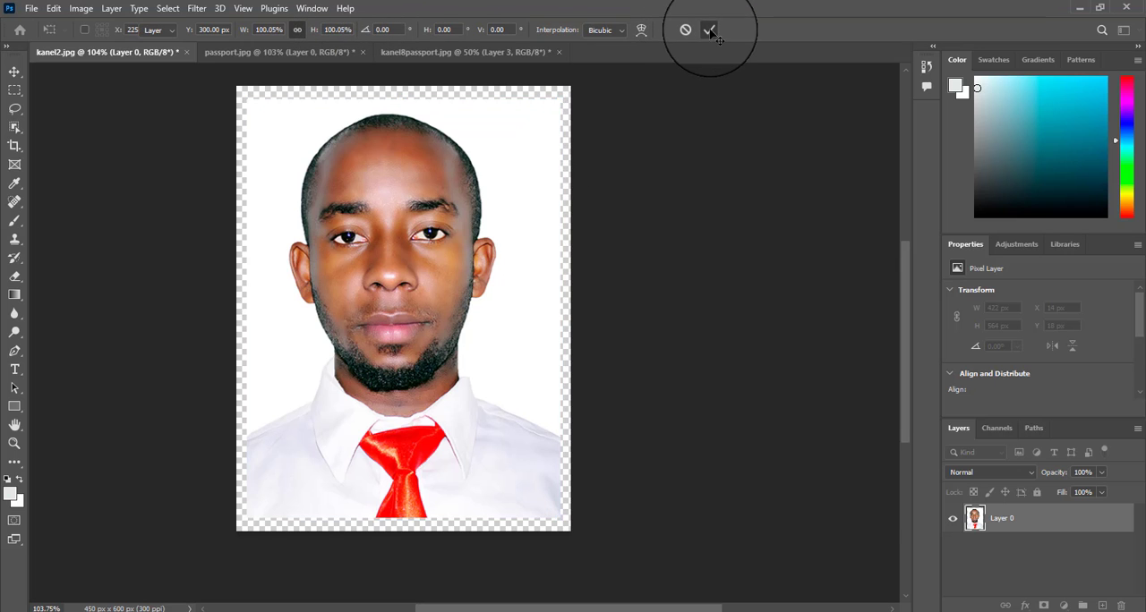
Step: Delete all the pasted portraits from kanel8passport.jpg, leaving only the black background
left_click(510, 51)
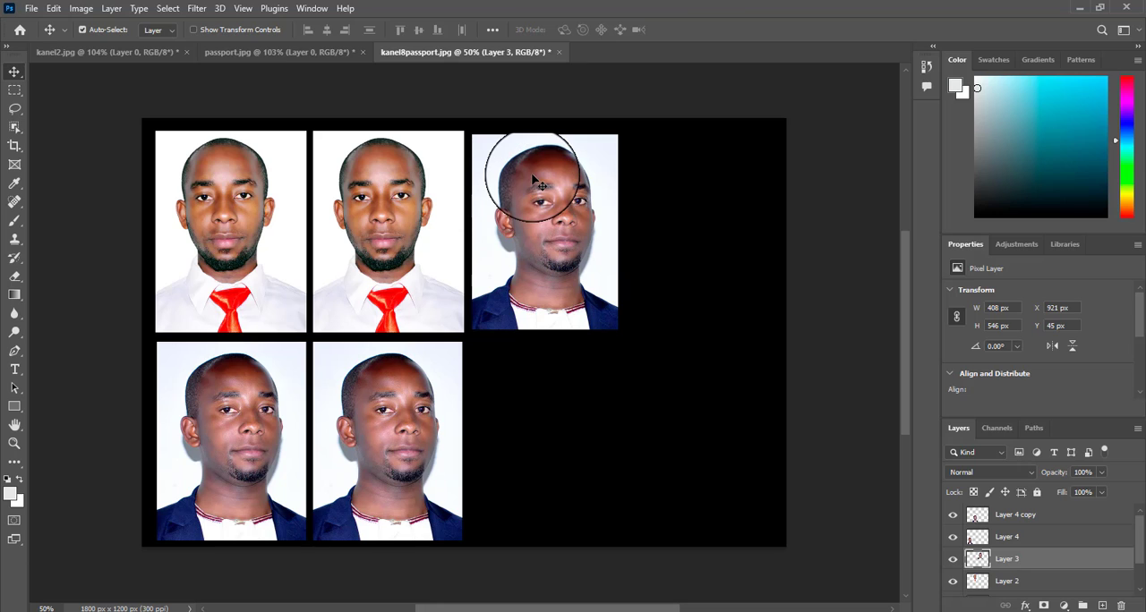
key("Delete")
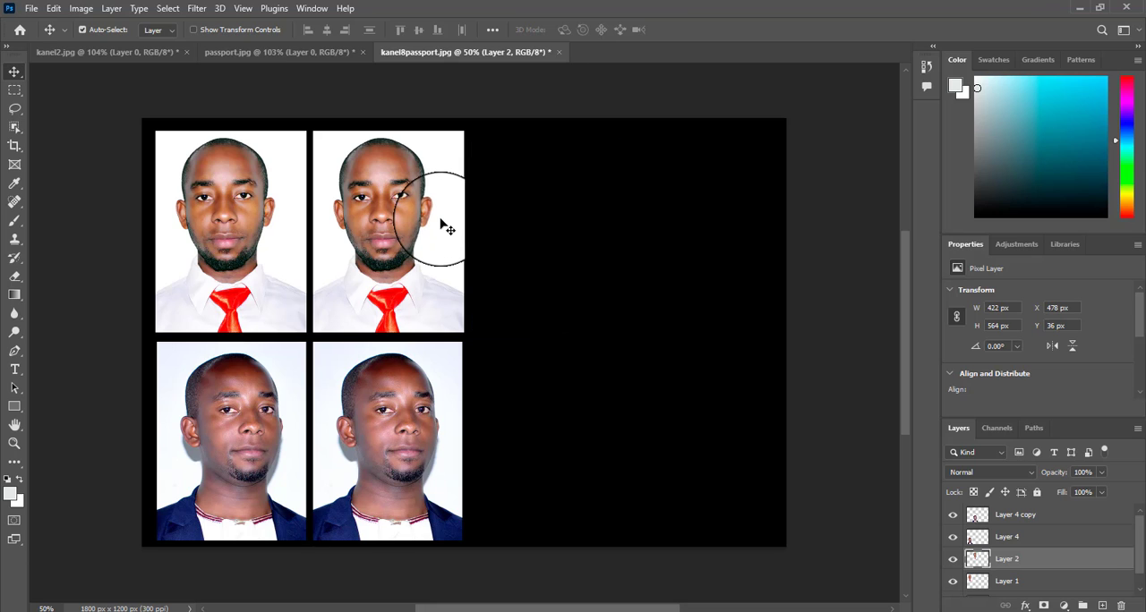
key("Delete")
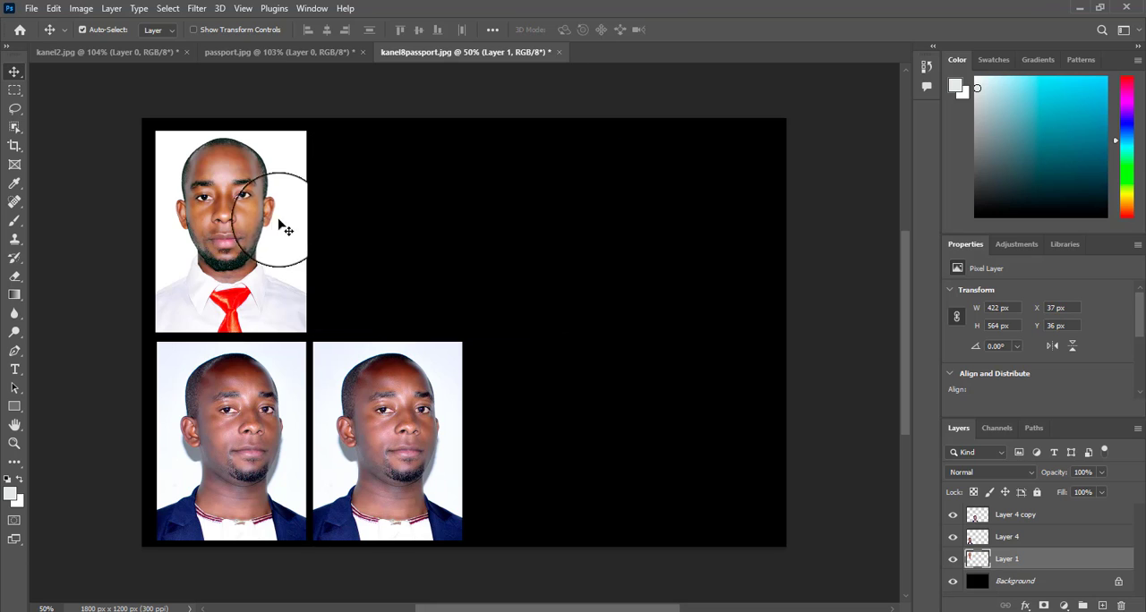
key("Delete")
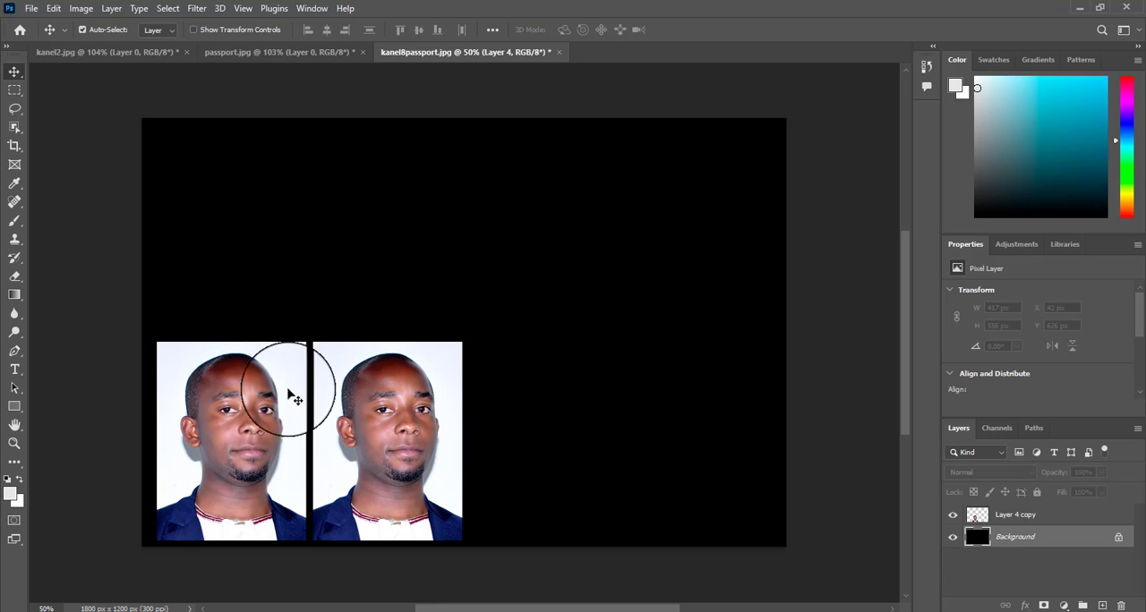
key("Delete")
key("Delete")
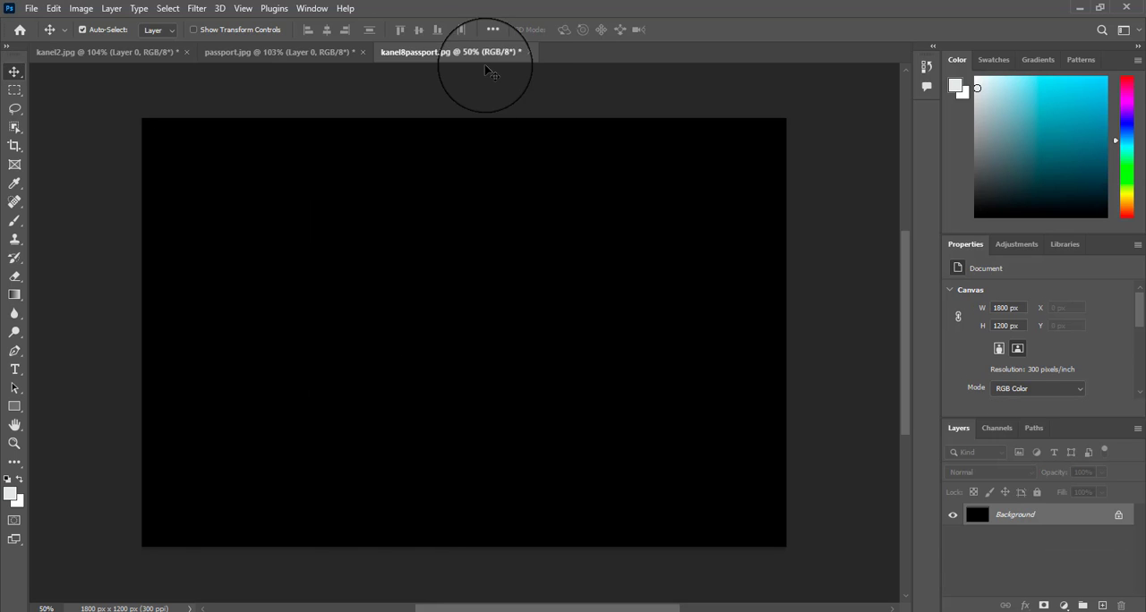
Step: Copy the portrait from kanel2.jpg into kanel8passport.jpg and place it in the canvas's upper-left corner at X 19 px, Y 20 px
left_click(221, 53)
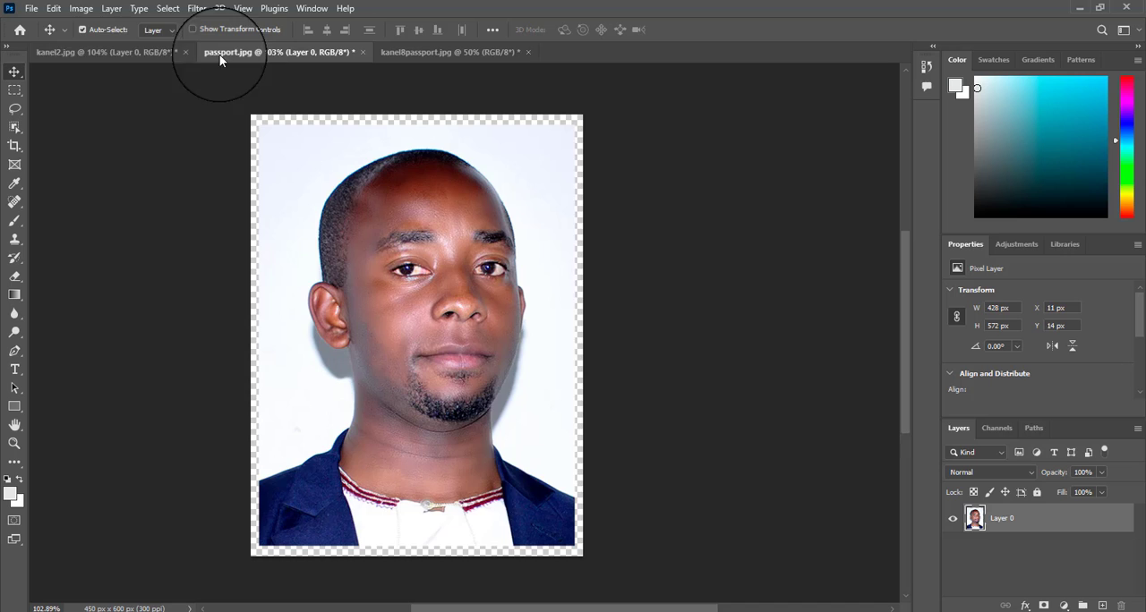
left_click(107, 54)
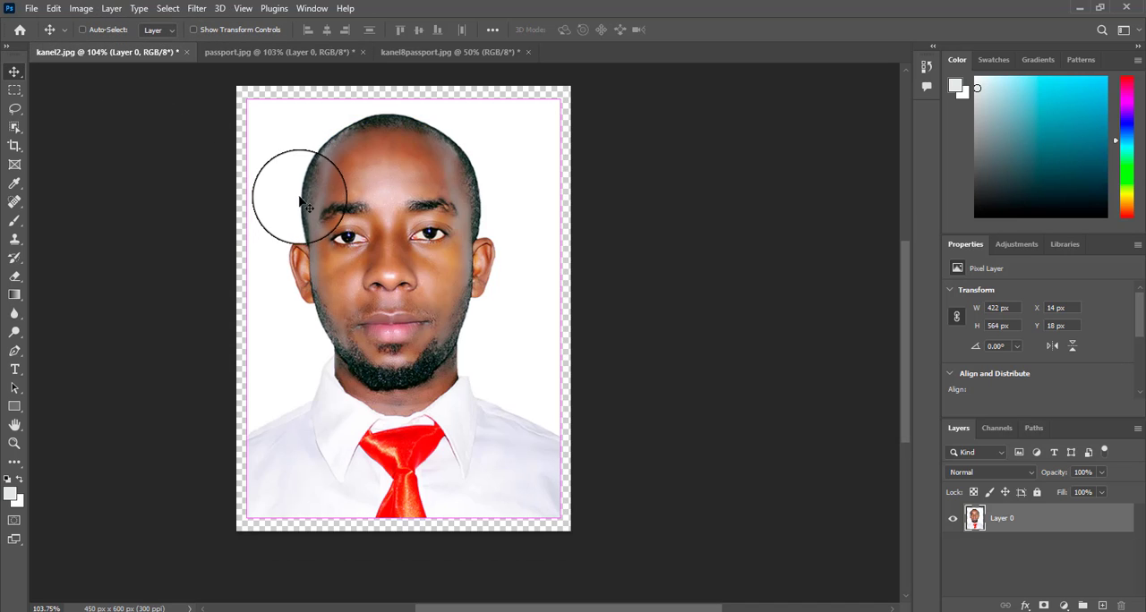
left_click(411, 51)
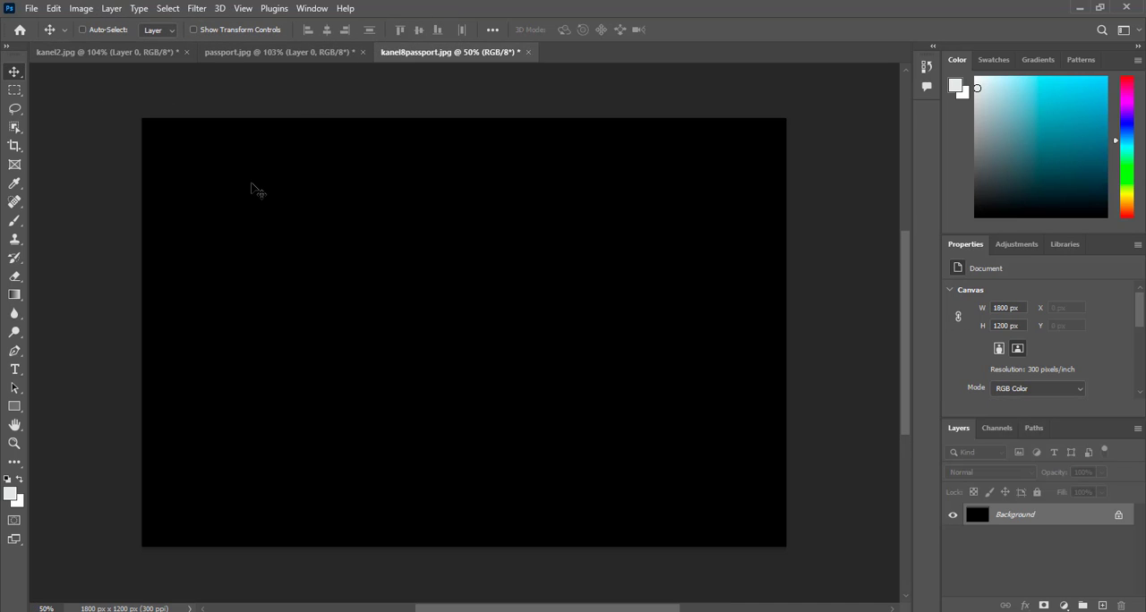
key("ctrl+v")
left_click_drag(423, 274, 183, 169)
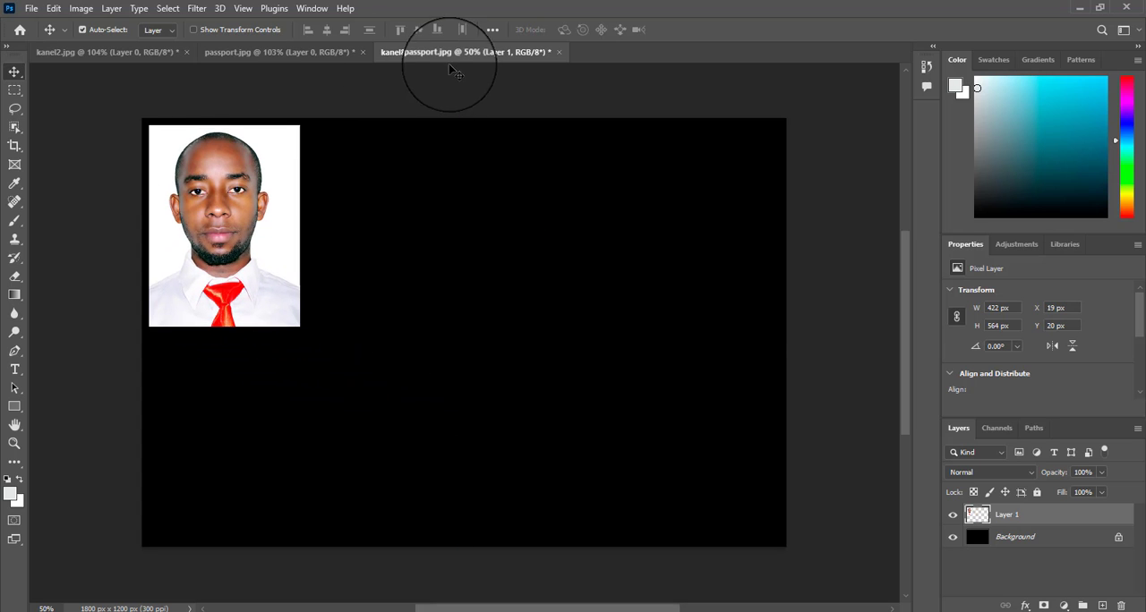
Step: Copy the portrait from passport.jpg into kanel8passport.jpg and place it beside the first portrait at X 472 px, Y 20 px
left_click(337, 52)
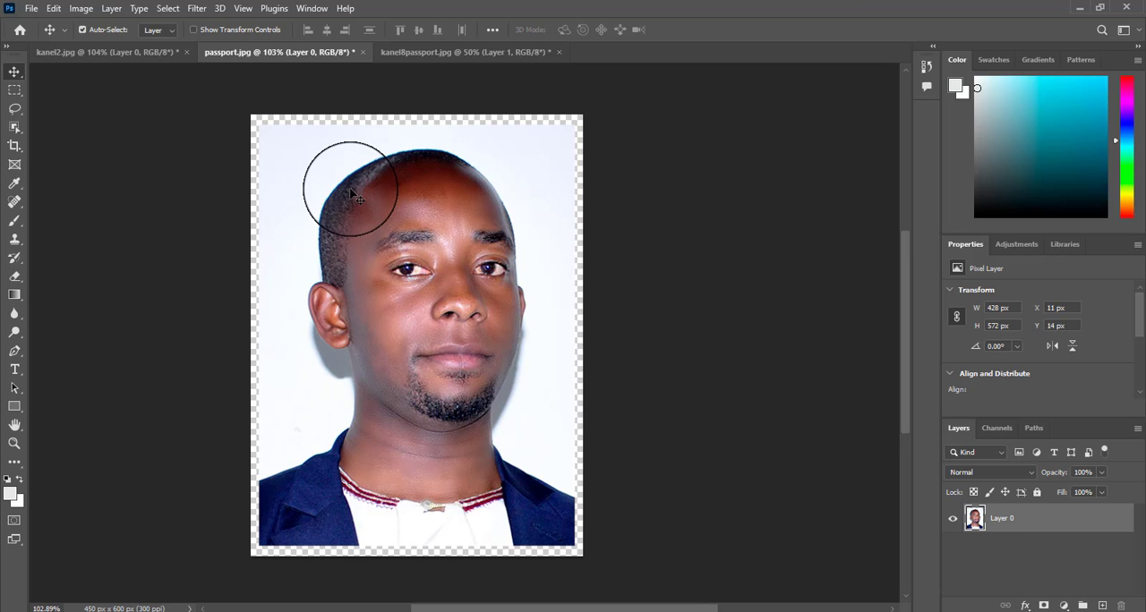
left_click(454, 51)
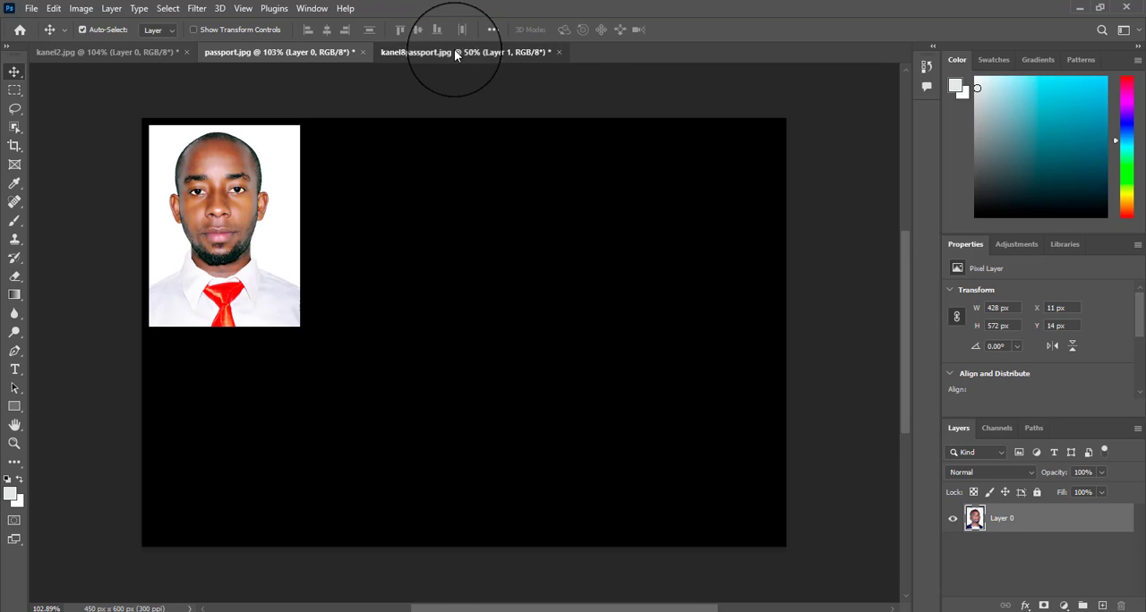
key("ctrl+v")
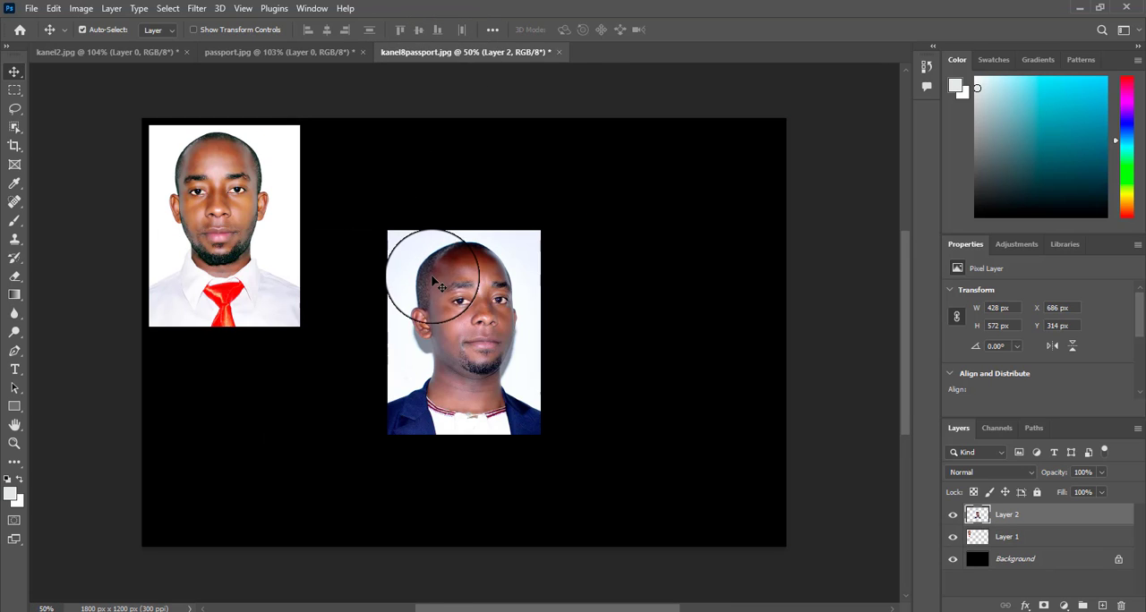
left_click_drag(422, 279, 353, 176)
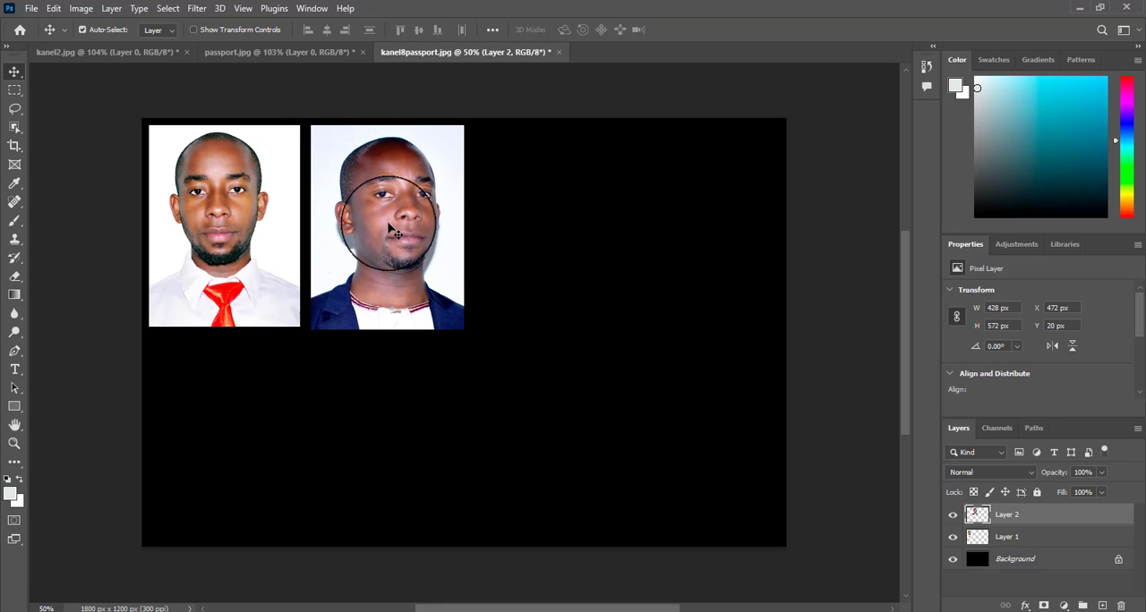
left_click(228, 231, "shift")
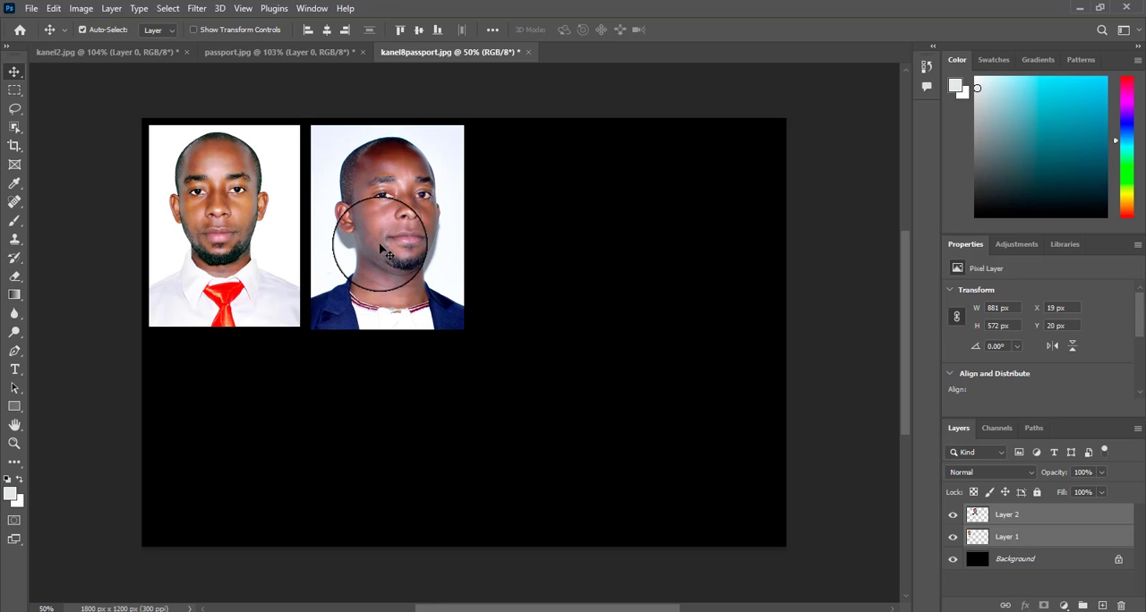
left_click(358, 211)
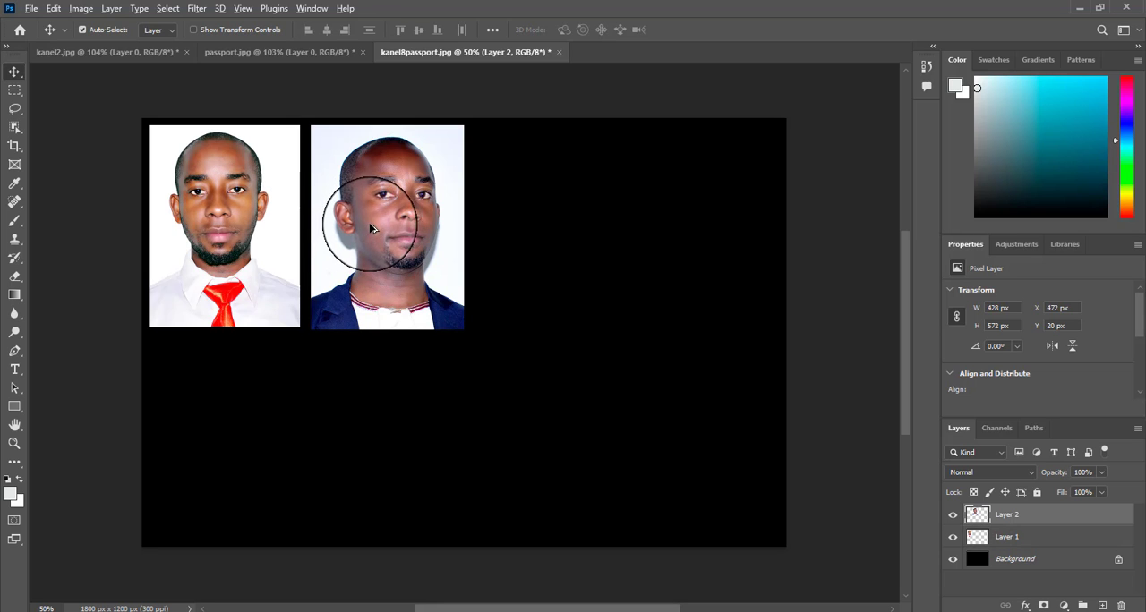
left_click_drag(372, 229, 518, 258)
key("ctrl+z")
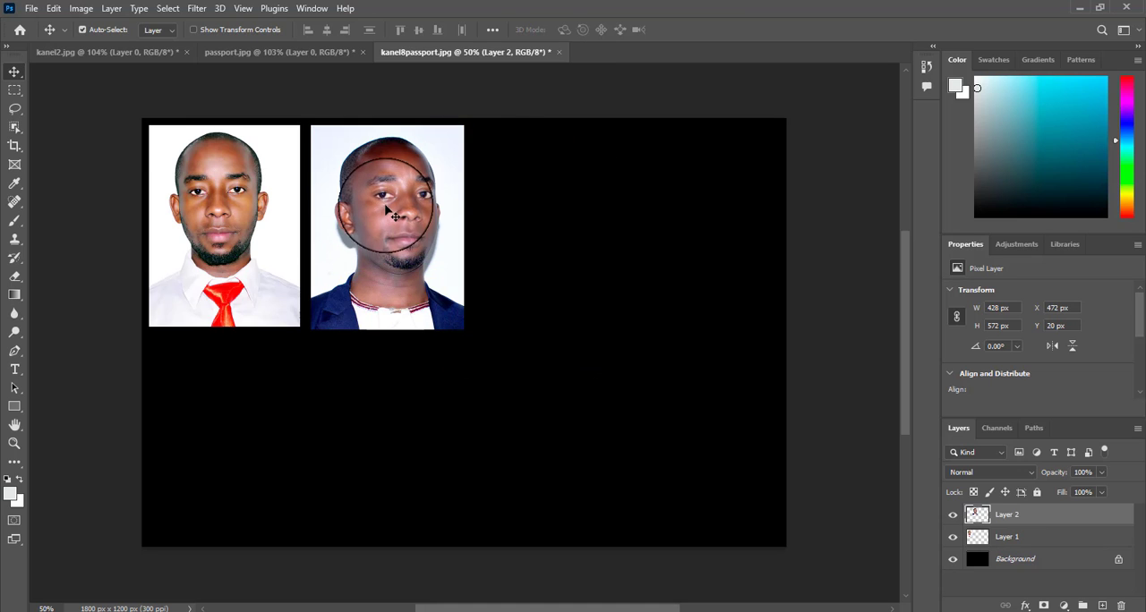
Step: Duplicate both portraits together directly below the originals, placing the copies at X 19 px, Y 600 px
left_click(1056, 537, "shift")
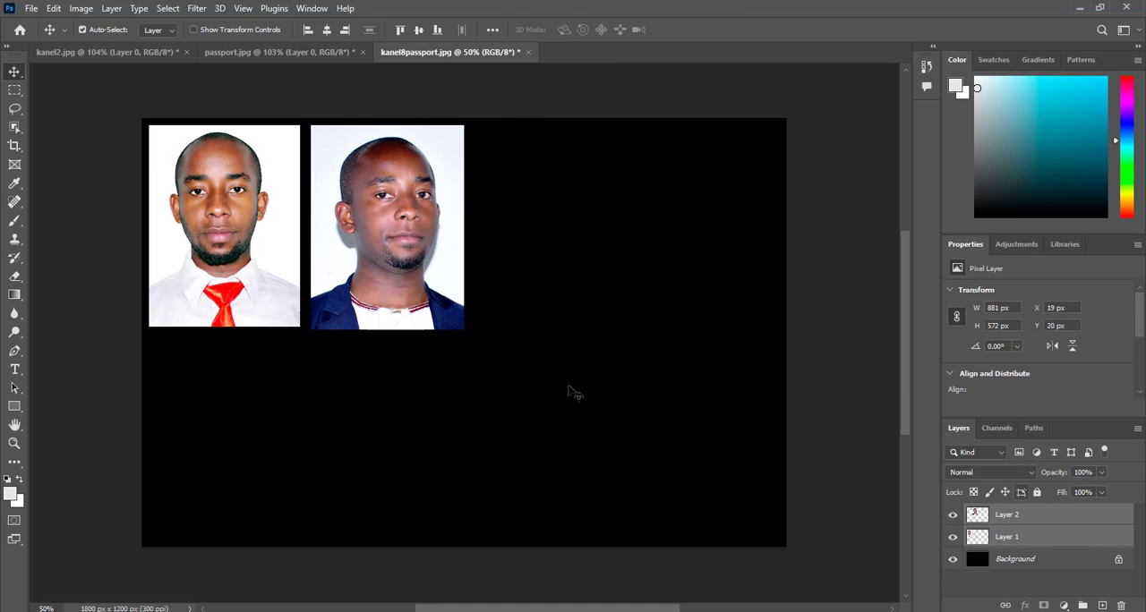
left_click_drag(381, 224, 383, 426)
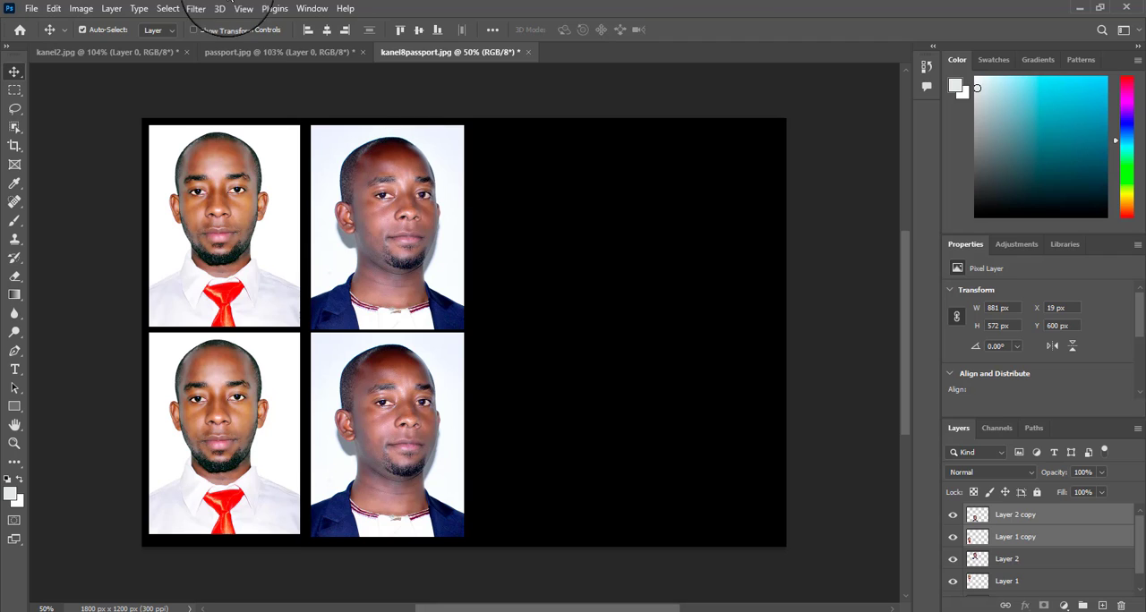
Step: Scale the portrait in passport.jpg proportionally to 100.92% and apply the transform
left_click(146, 53)
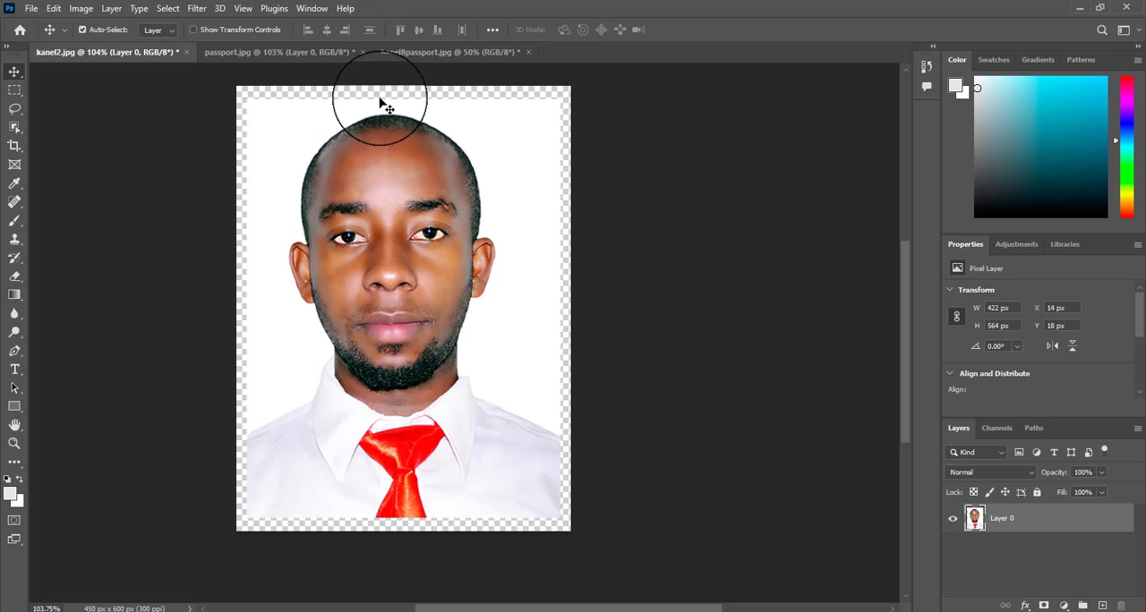
left_click(399, 52)
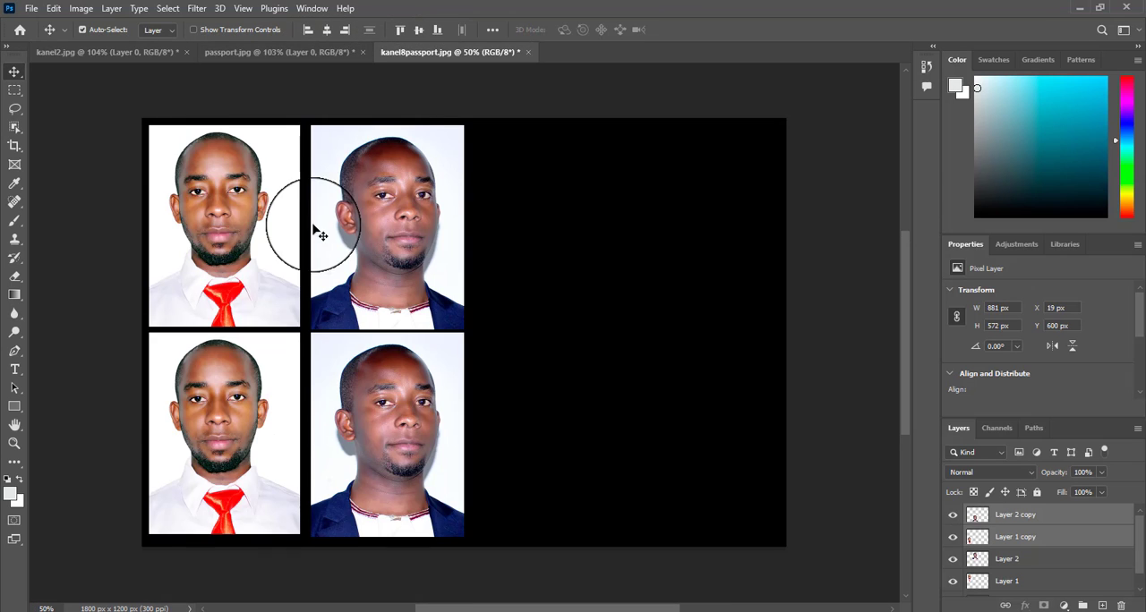
left_click(282, 52)
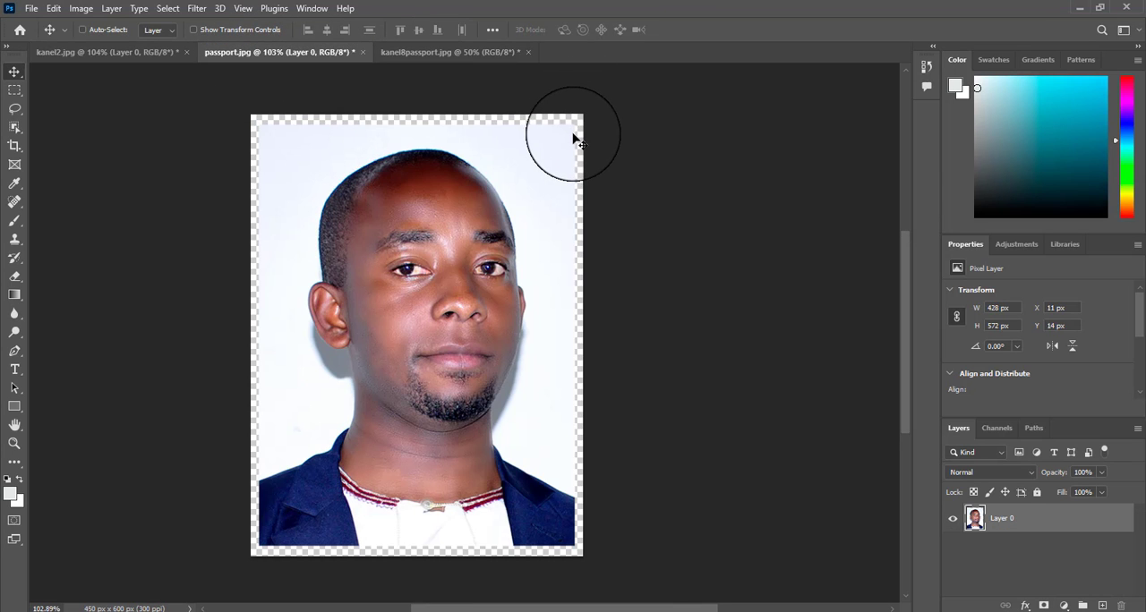
key("ctrl+a")
key("ctrl+t")
mouse_move(563, 133)
left_mouse_down()
mouse_move(534, 159)
mouse_move(573, 108)
mouse_move(578, 119)
left_mouse_up()
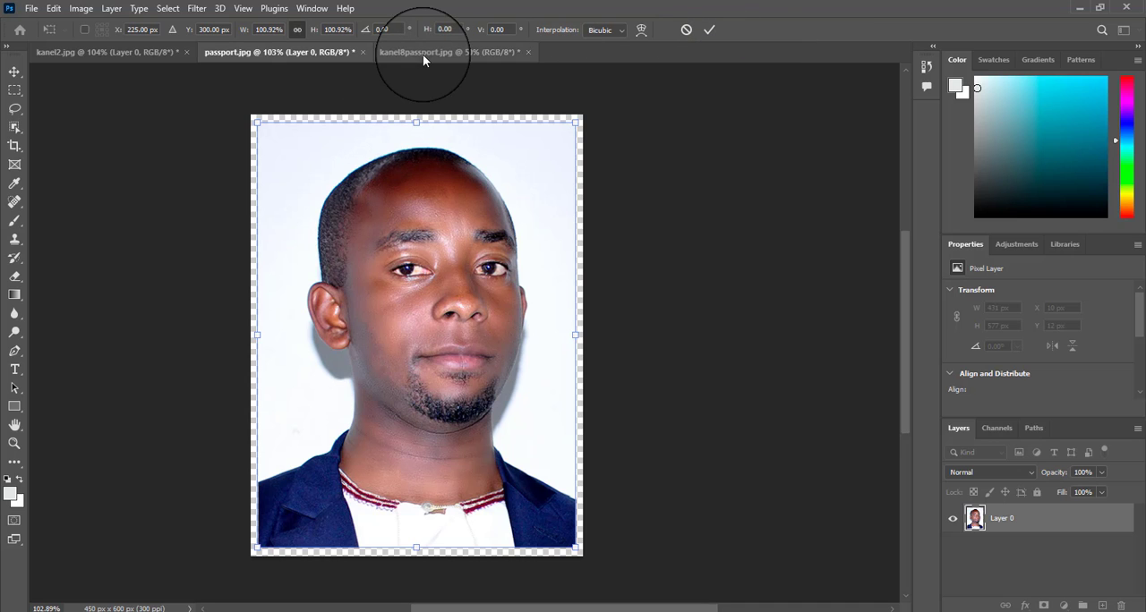
left_click(710, 34)
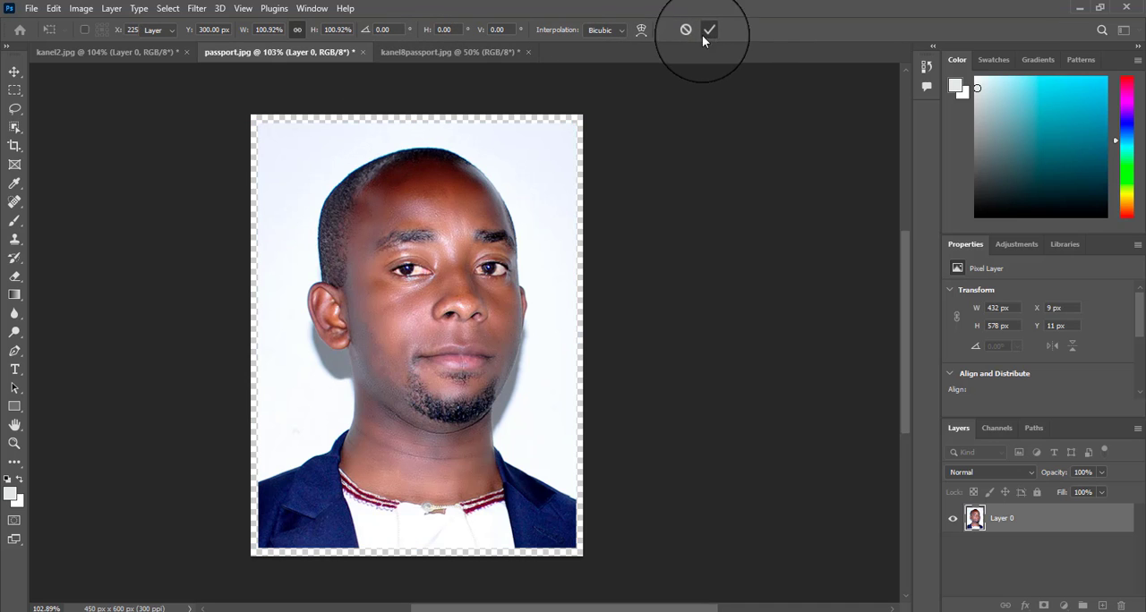
Step: In kanel8passport.jpg, move the upper-row navy-jacket portrait to the third place of the lower row at X 931 px, Y 600 px
left_click(455, 56)
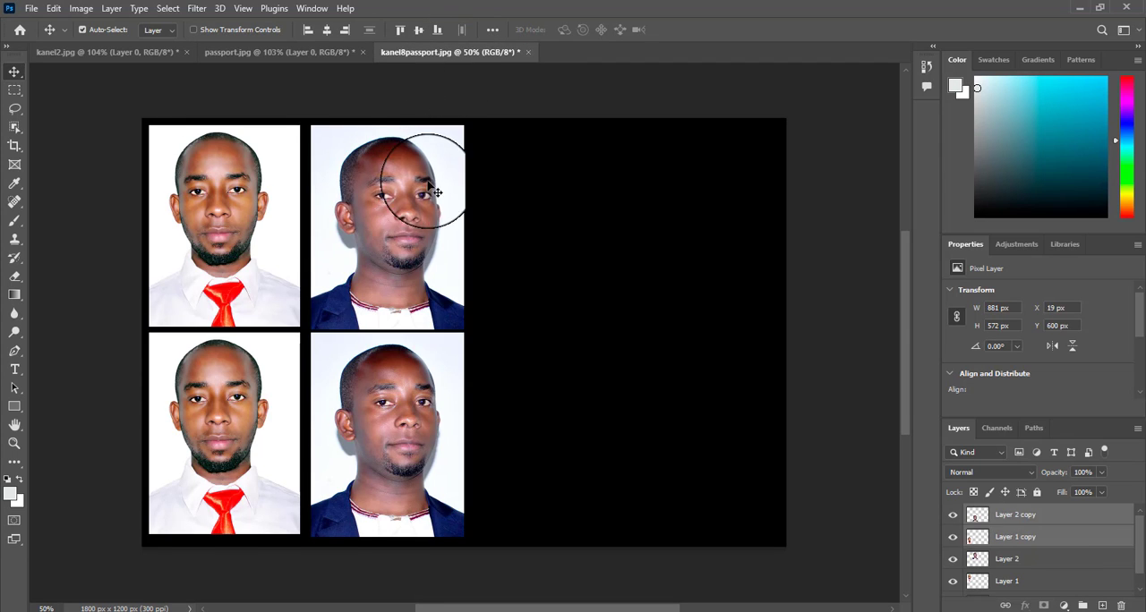
left_click_drag(416, 179, 586, 396)
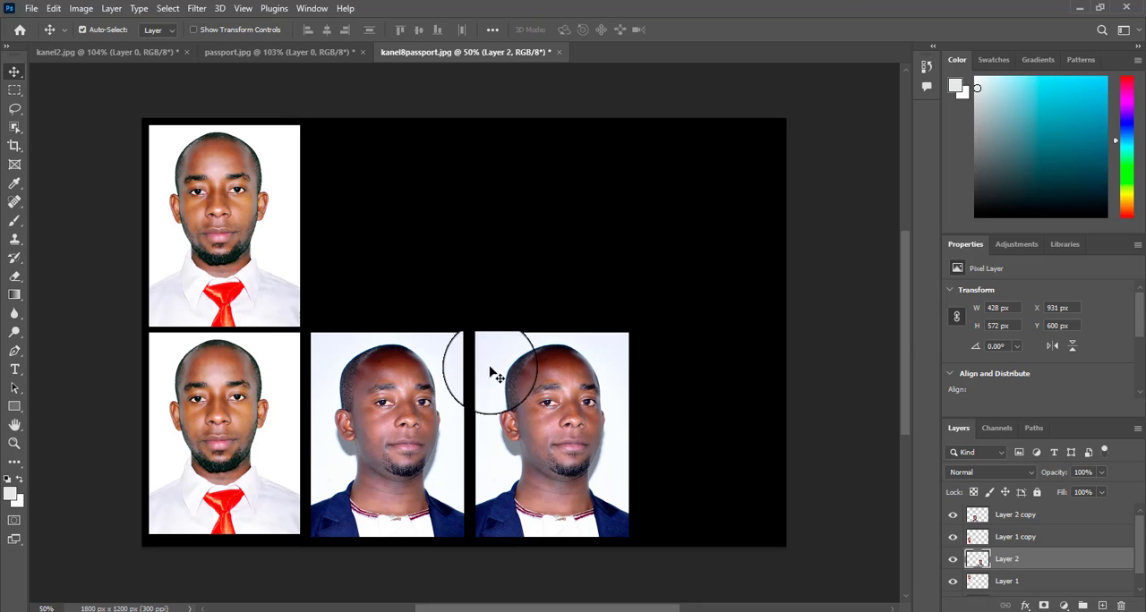
Step: Select the three portraits in the lower row together: Layer 2 copy, Layer 1 copy and Layer 2
left_click(418, 379)
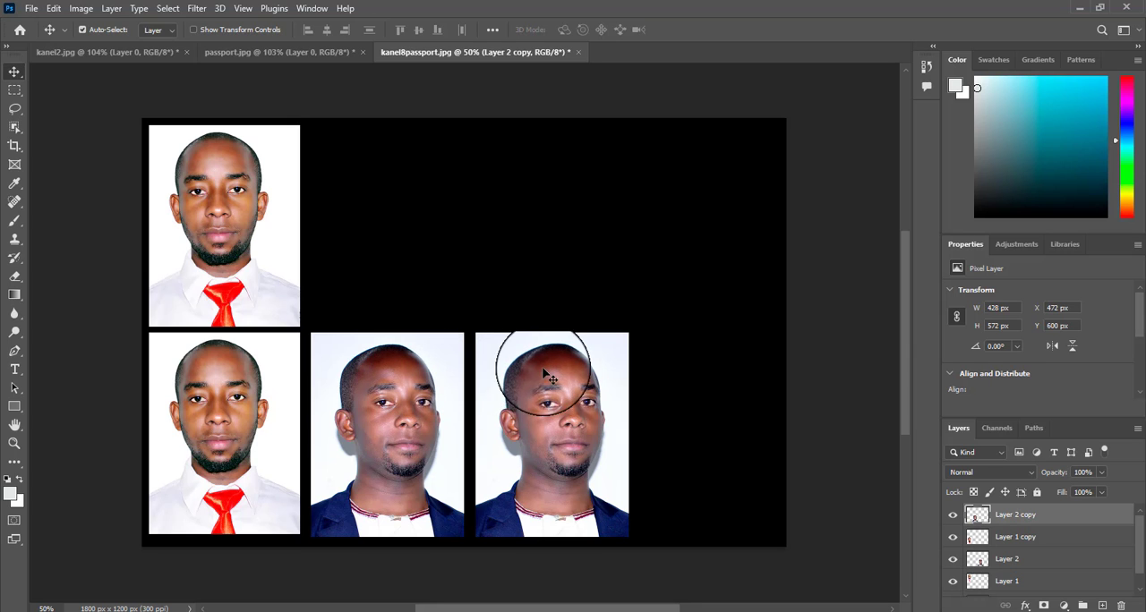
left_click(1014, 540, "shift")
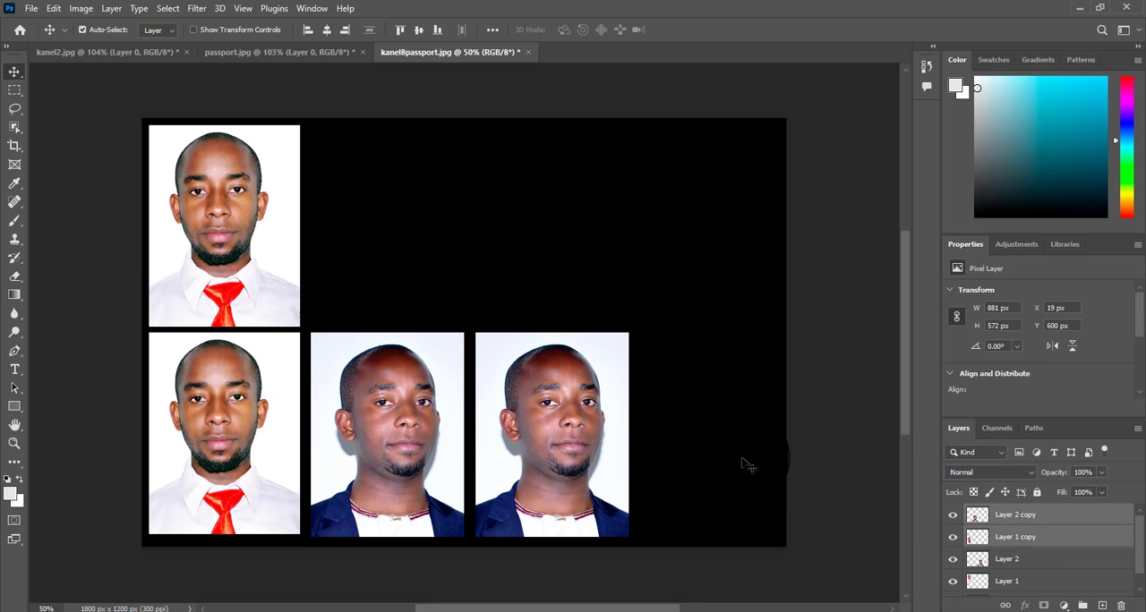
left_click(1007, 559, "shift")
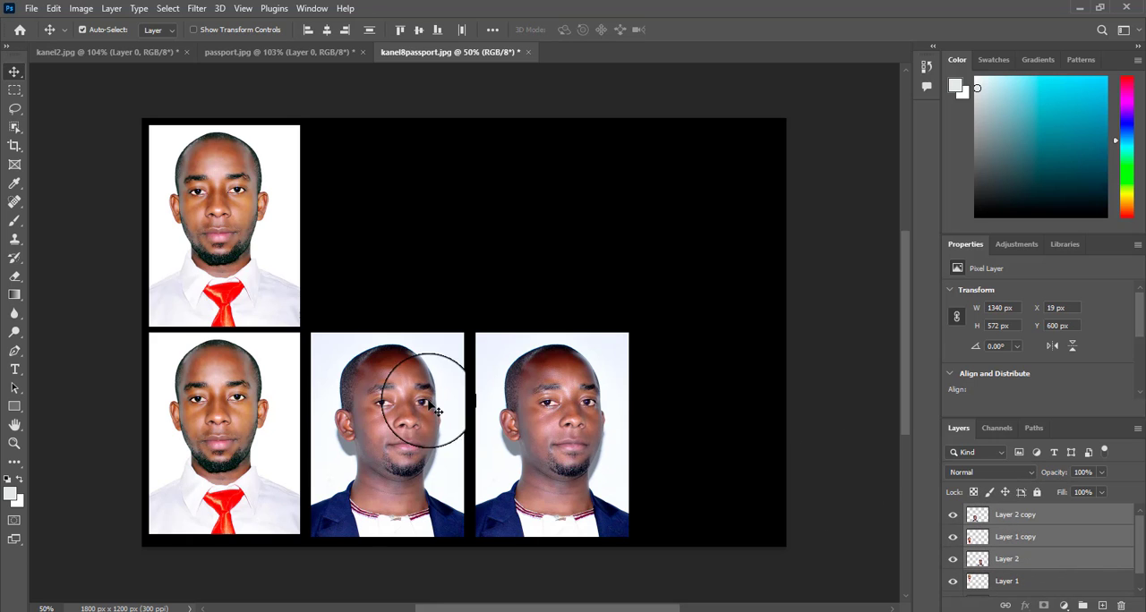
left_click_drag(573, 394, 559, 413)
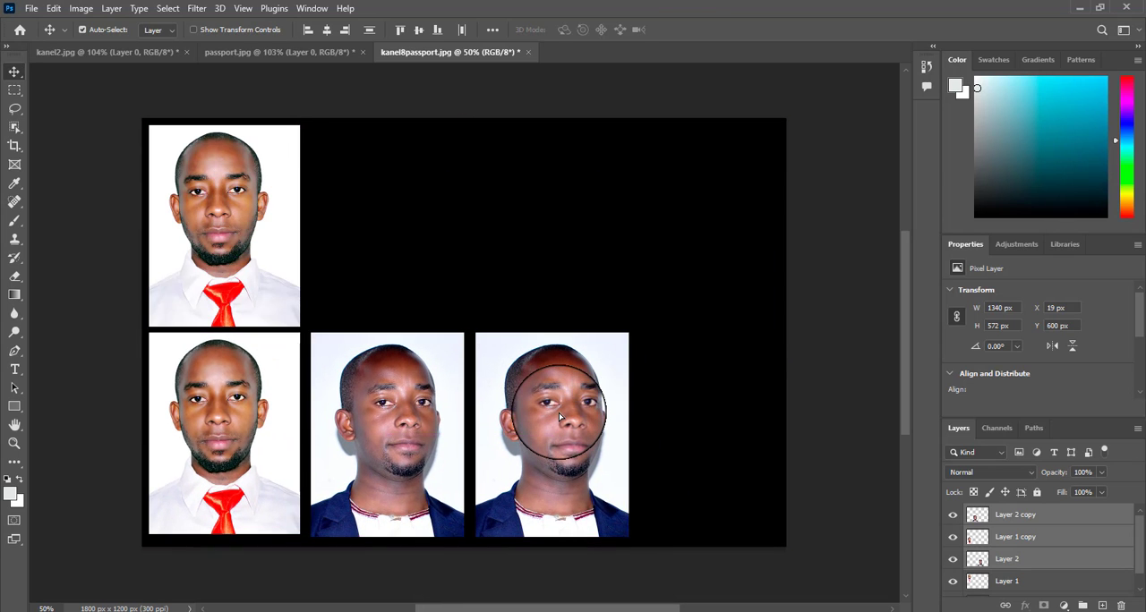